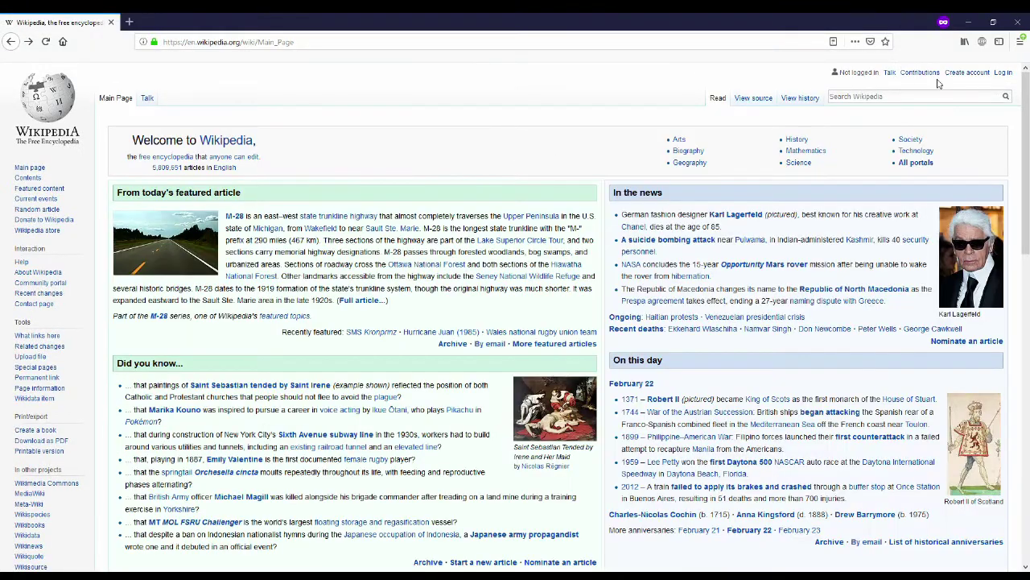
Visit the account sign-up page and the personal sandbox, adding a blank line in the editor.
click(960, 74)
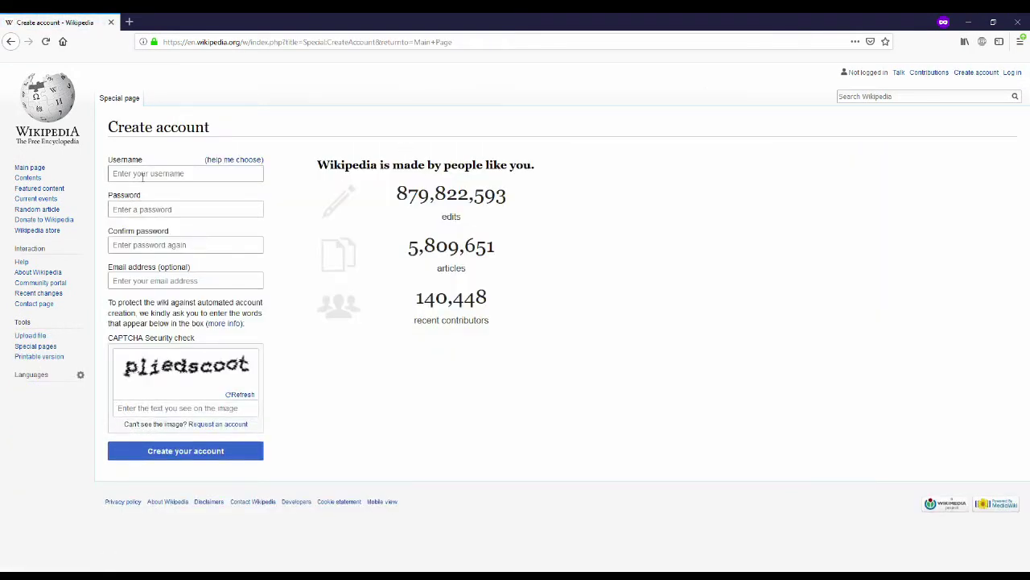
click(147, 463)
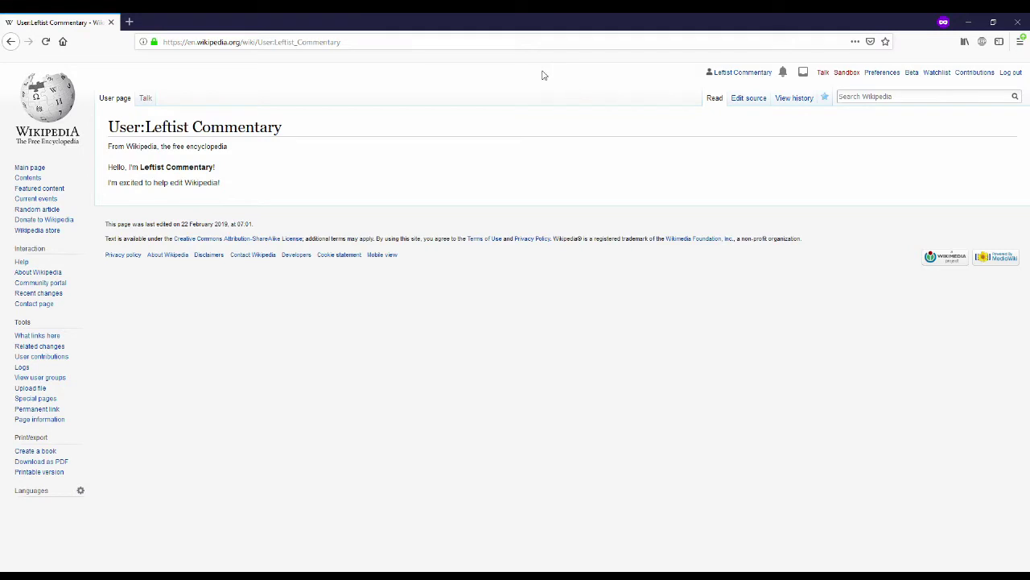
click(849, 75)
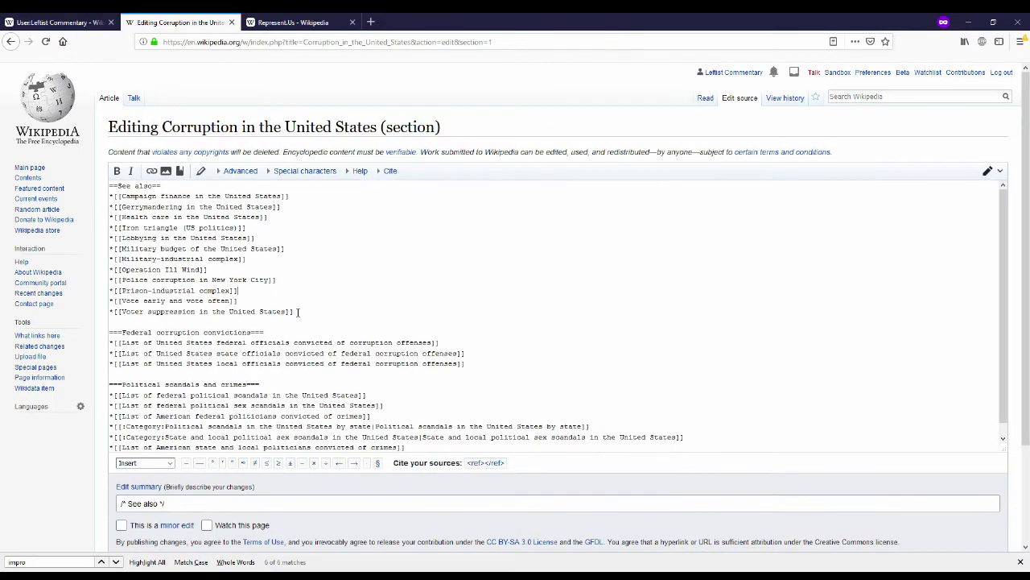
key(Return)
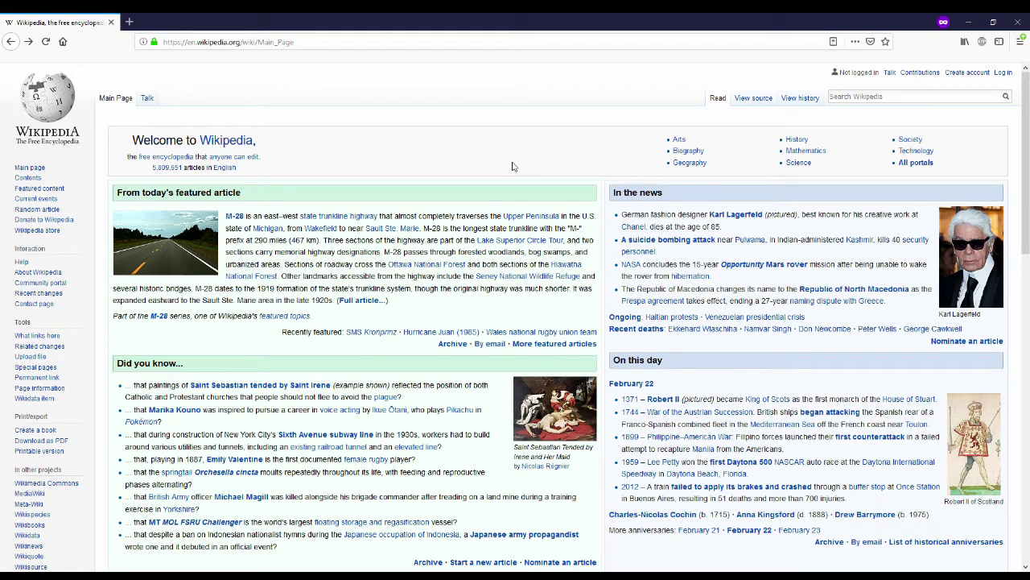
Register a new account with the chosen username, a password and the CAPTCHA words.
click(966, 72)
click(143, 176)
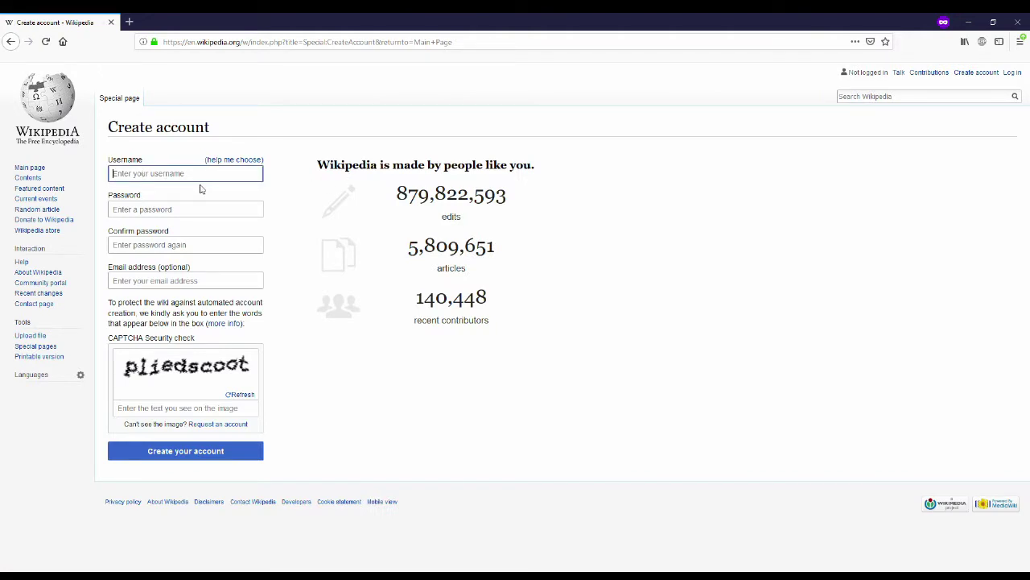
text(Leftist Commentary)
click(193, 211)
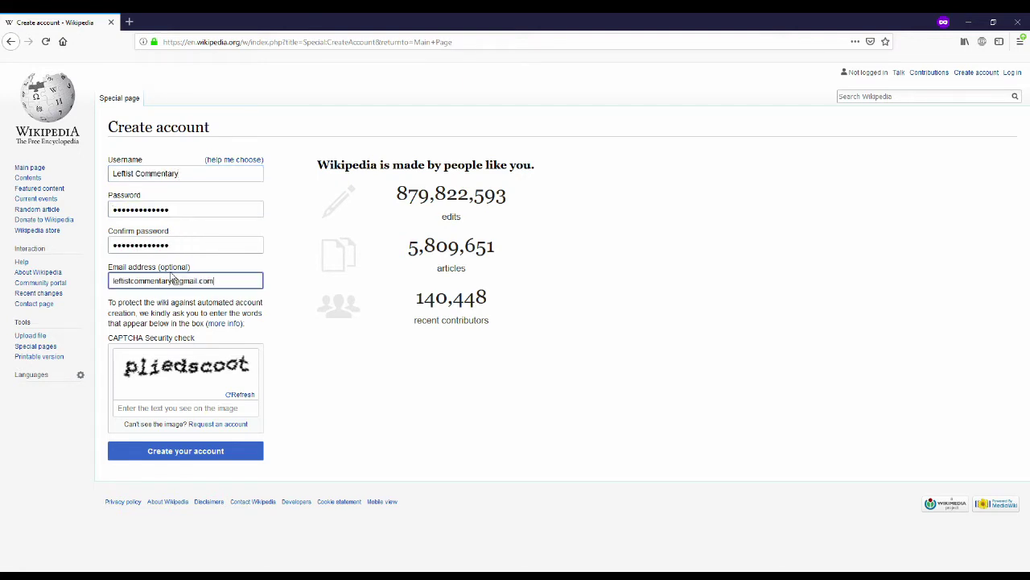
click(162, 410)
text(pliedscoot)
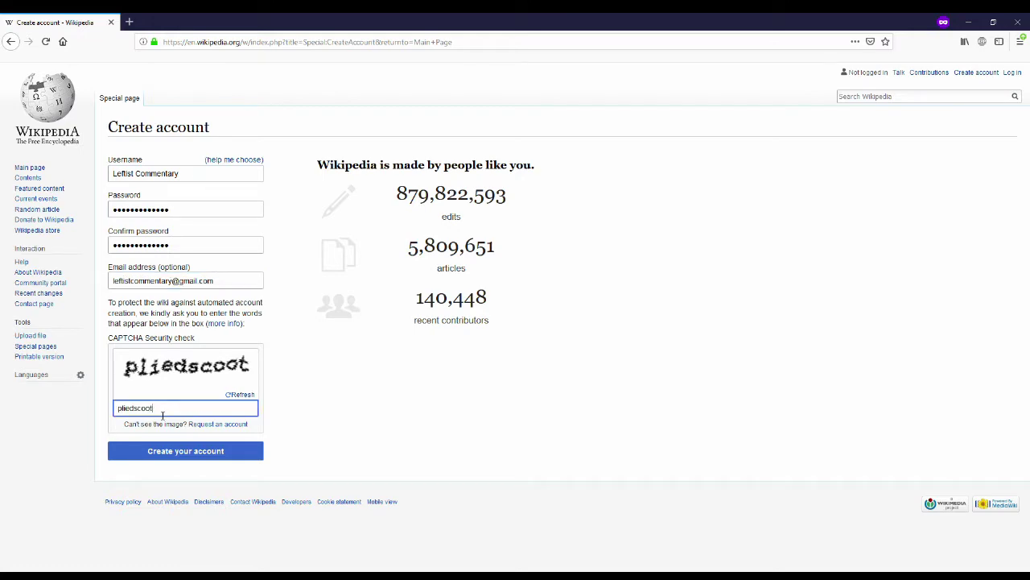
click(190, 454)
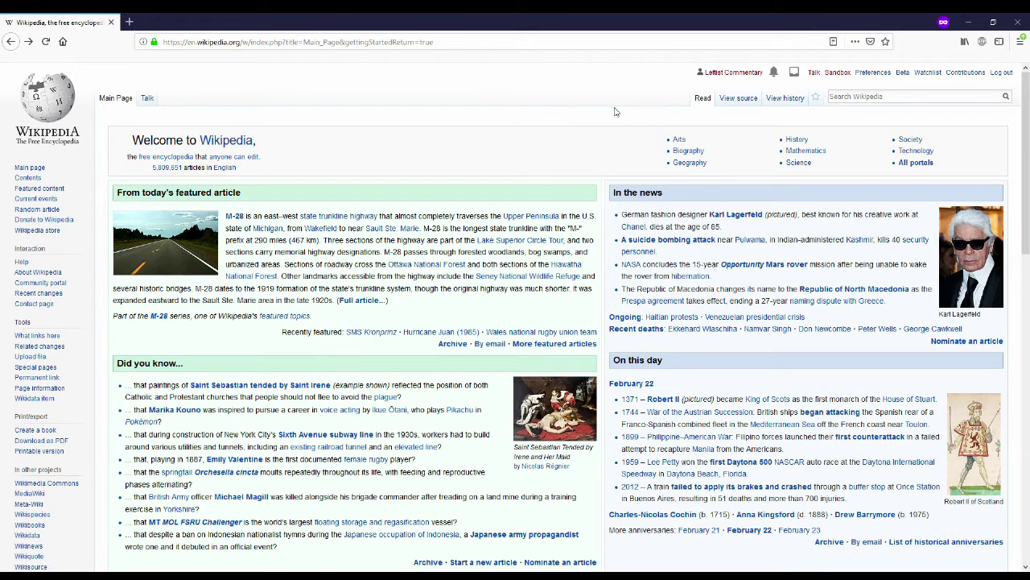
Write the user page source: a self-introduction greeting plus 'I'm excited to help edit Wikipedia', then preview.
click(748, 74)
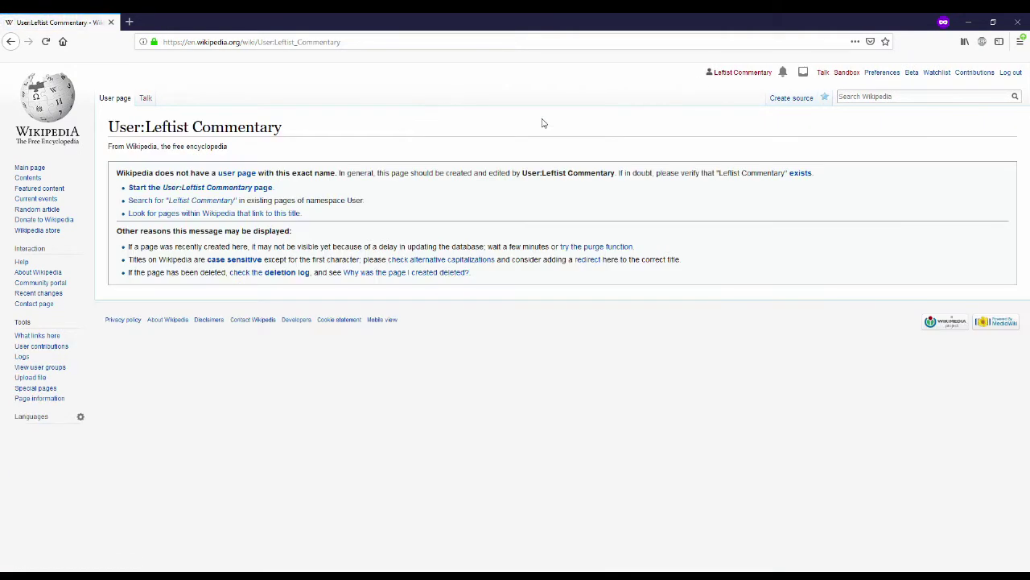
click(792, 99)
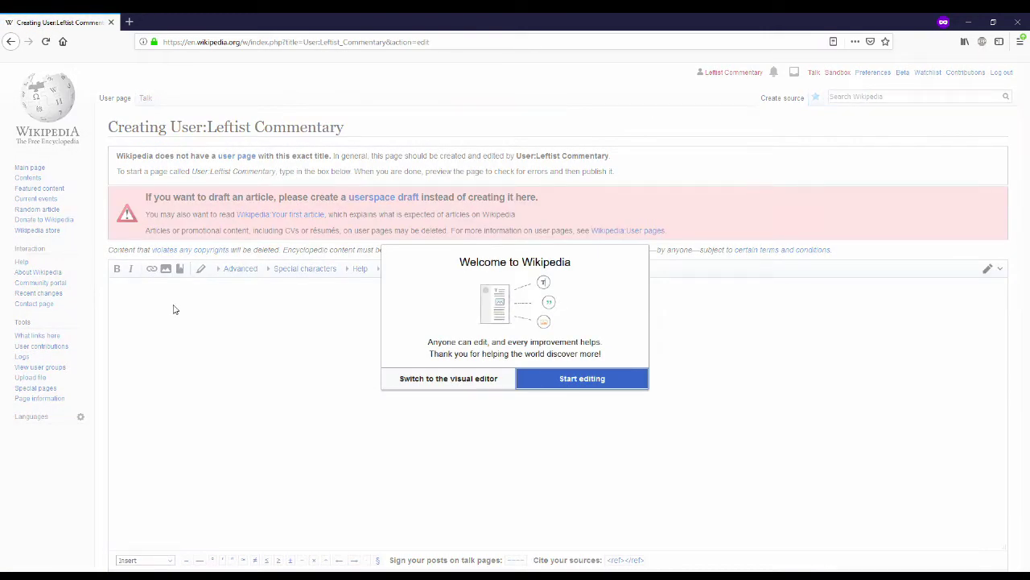
click(578, 384)
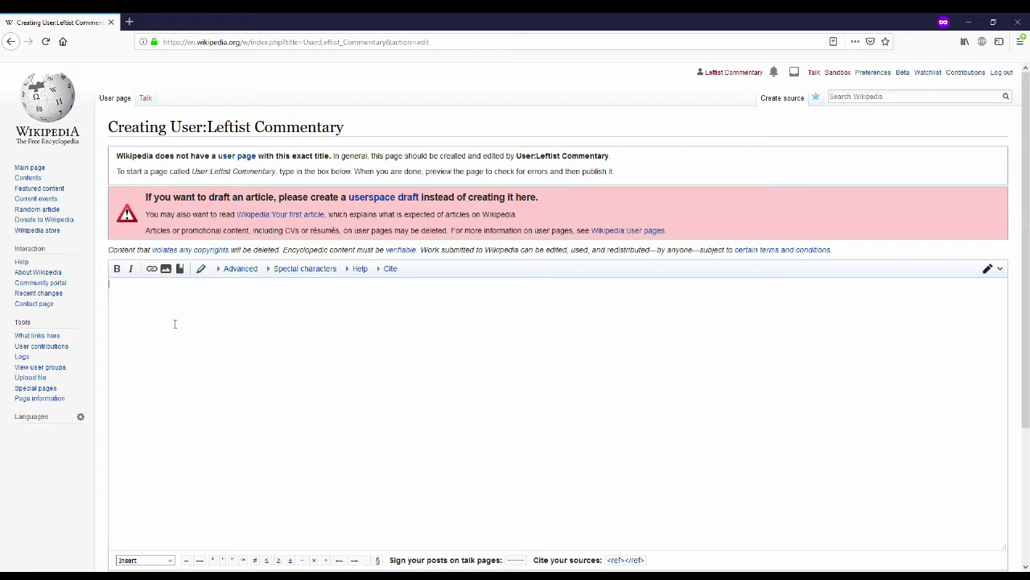
text(Hello, I'm Leftist Commentary!  )
text(I'm excited to help edit Wikipedia!)
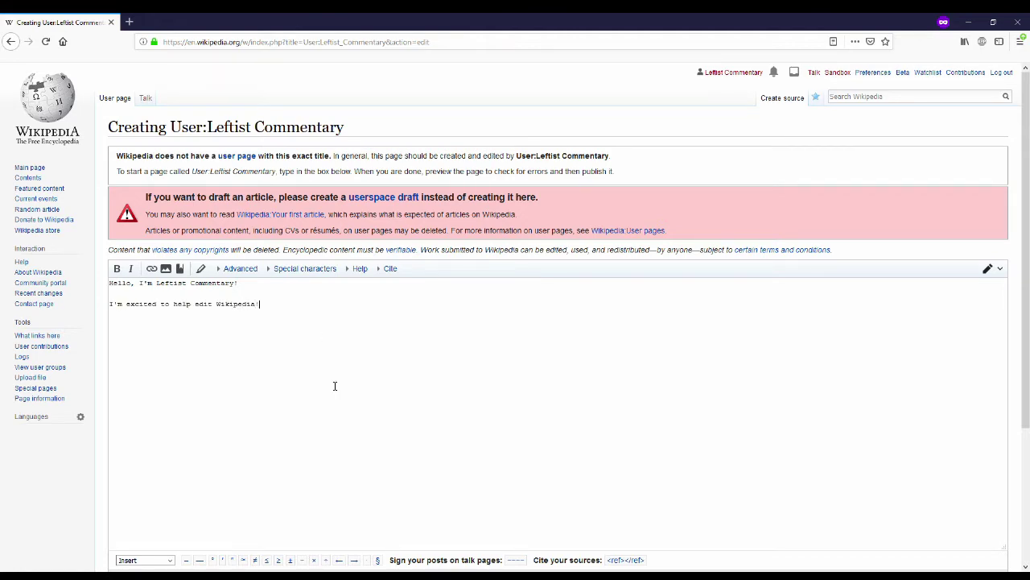
scroll(339, 383, down, 4)
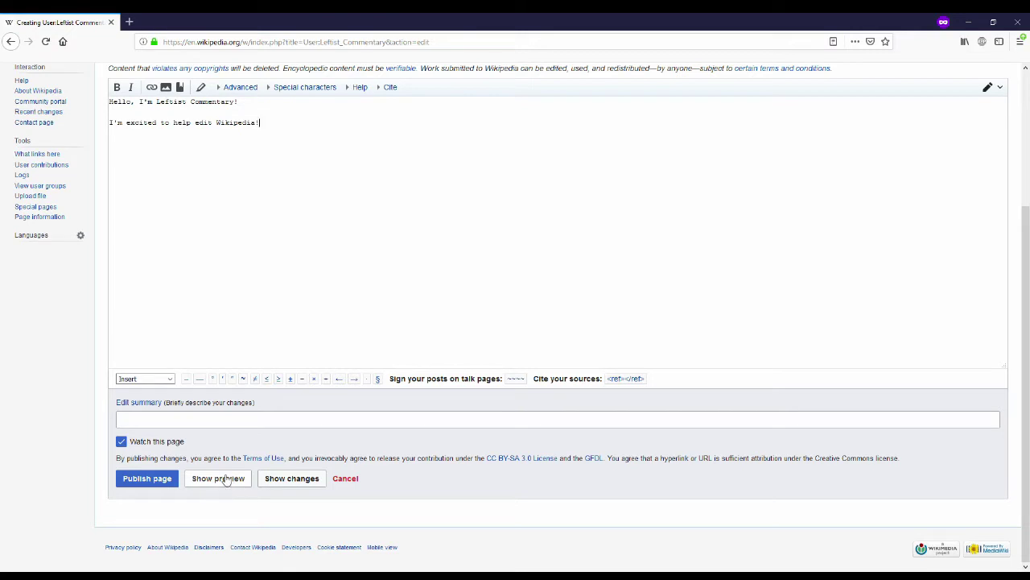
click(227, 480)
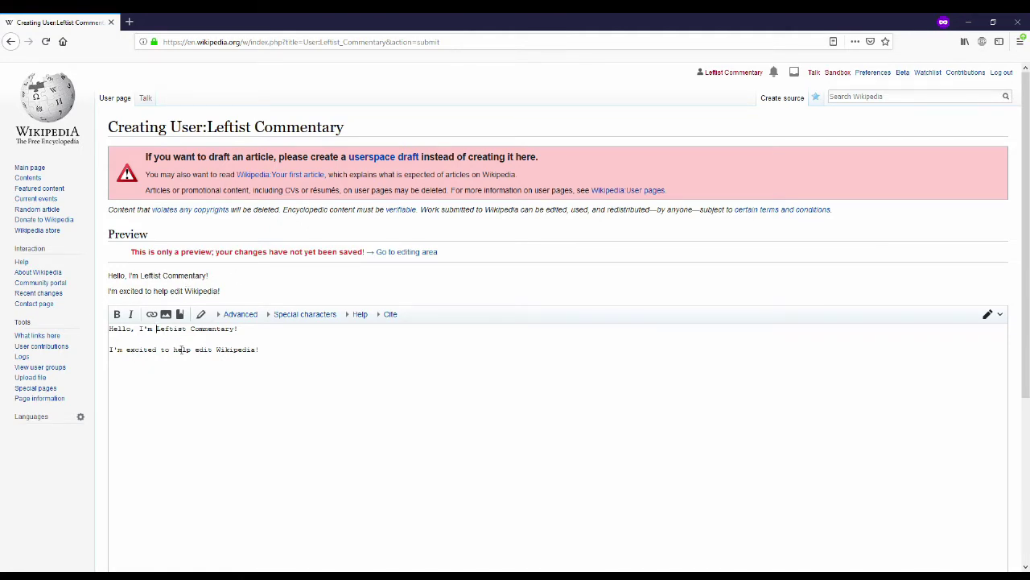
Wrap the greeting's name in ''' to make it bold, re-preview, and publish the user page.
text(''')
click(302, 335)
text(''')
scroll(49, 451, down, 3)
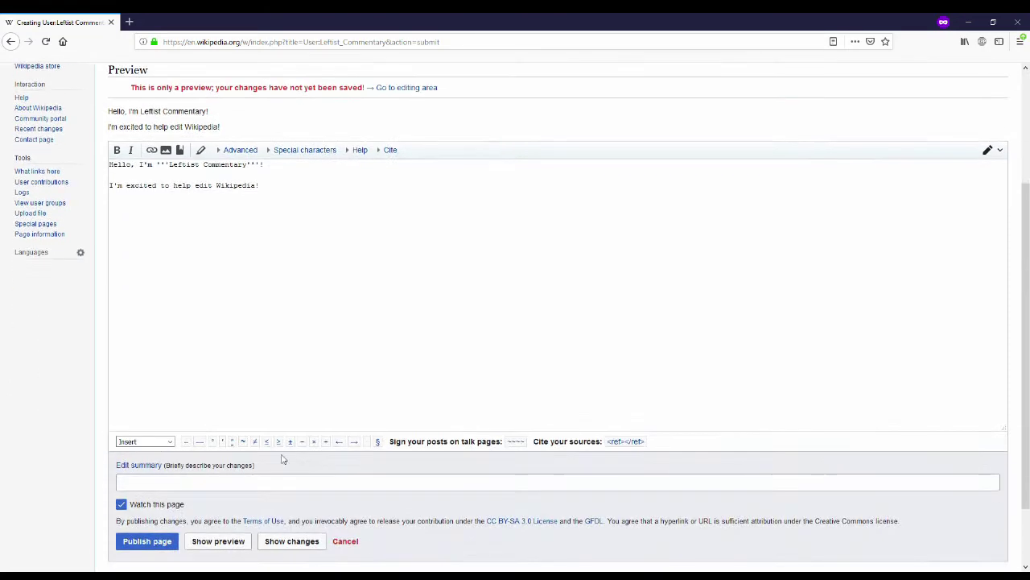
click(219, 541)
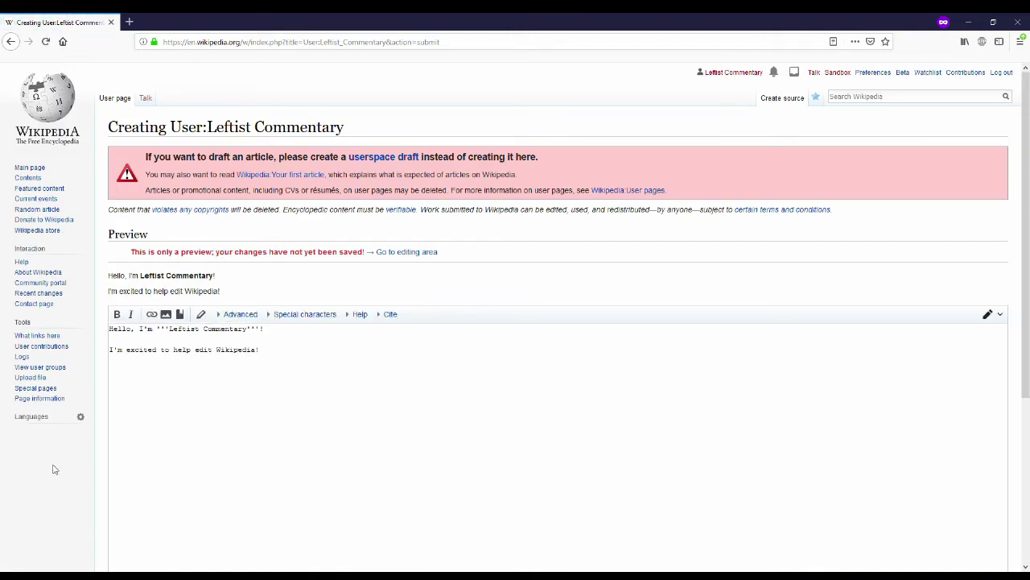
scroll(53, 470, down, 3)
click(145, 463)
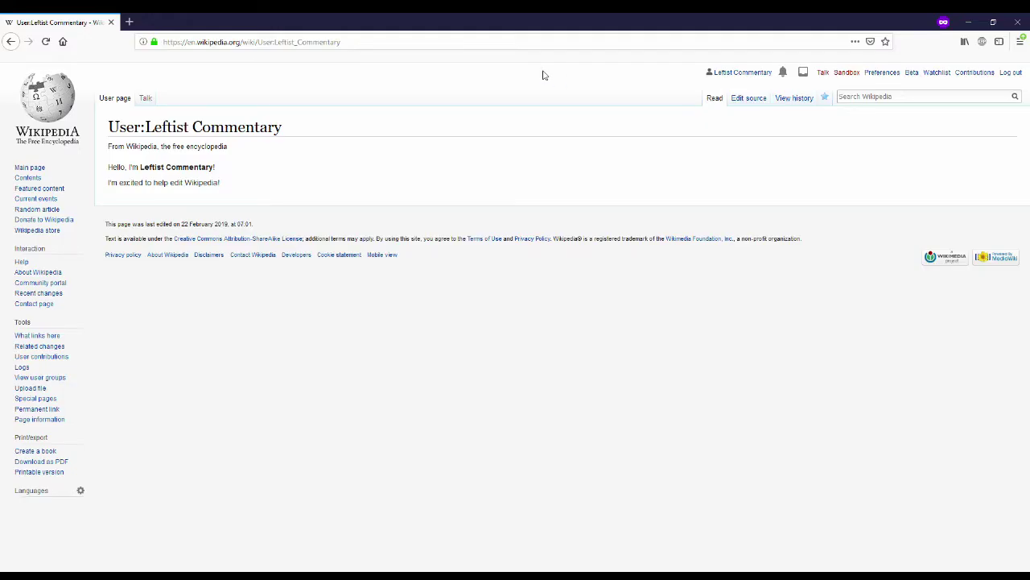
Replace the sandbox's preloaded lines with the sentence ending 'is an awesome youtube channel.' and list Cite templates.
click(852, 73)
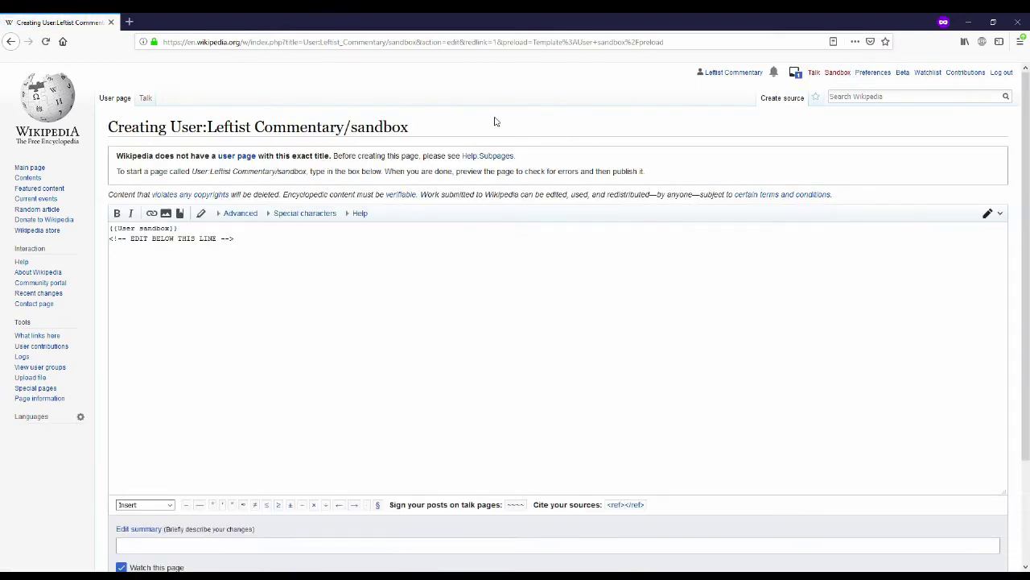
scroll(362, 108, down, 3)
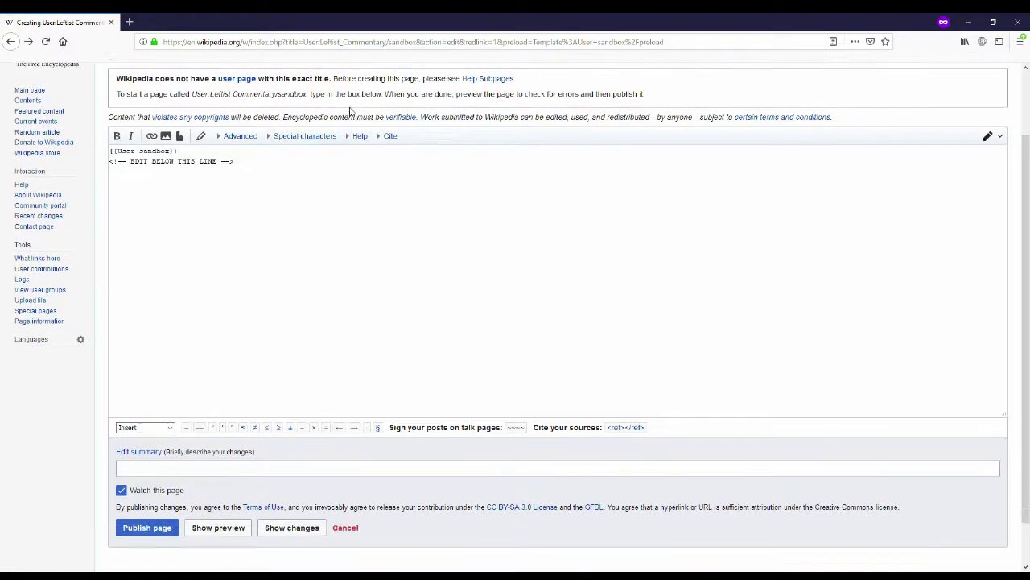
drag(265, 133, 92, 121)
key(BackSpace)
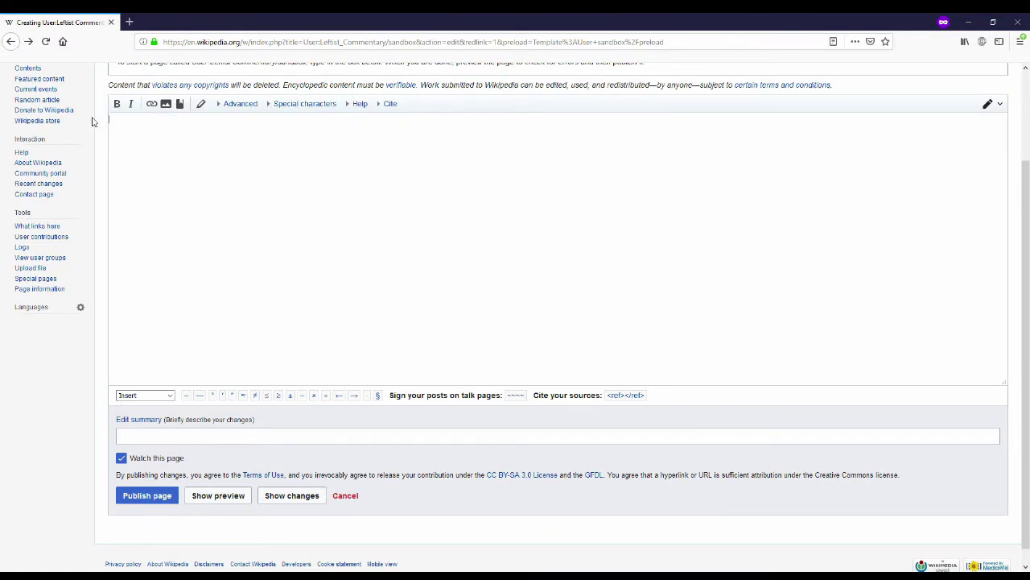
text(Leftist Commentary is an awesome youtube chann)
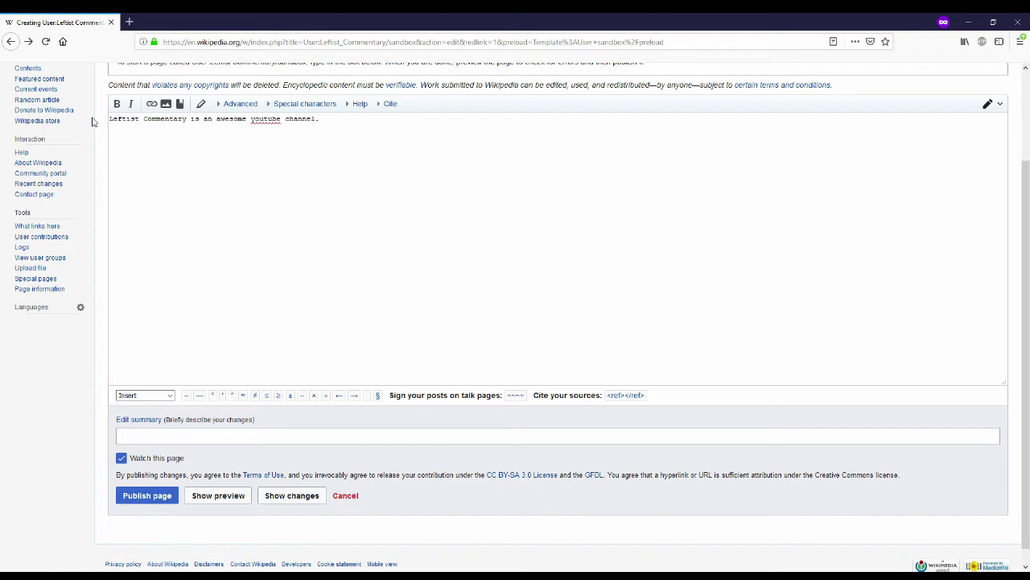
text(el.)
click(384, 106)
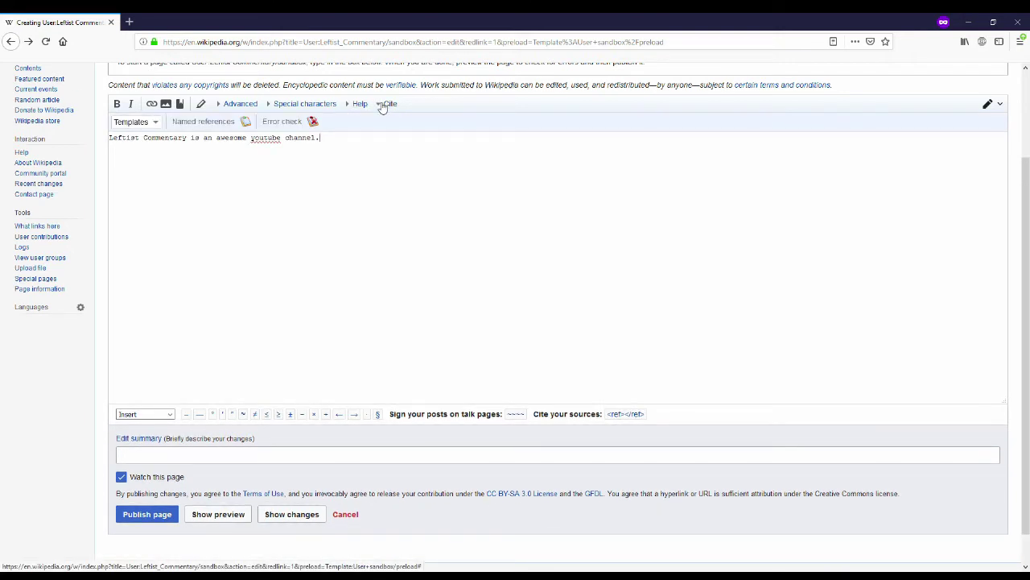
click(140, 124)
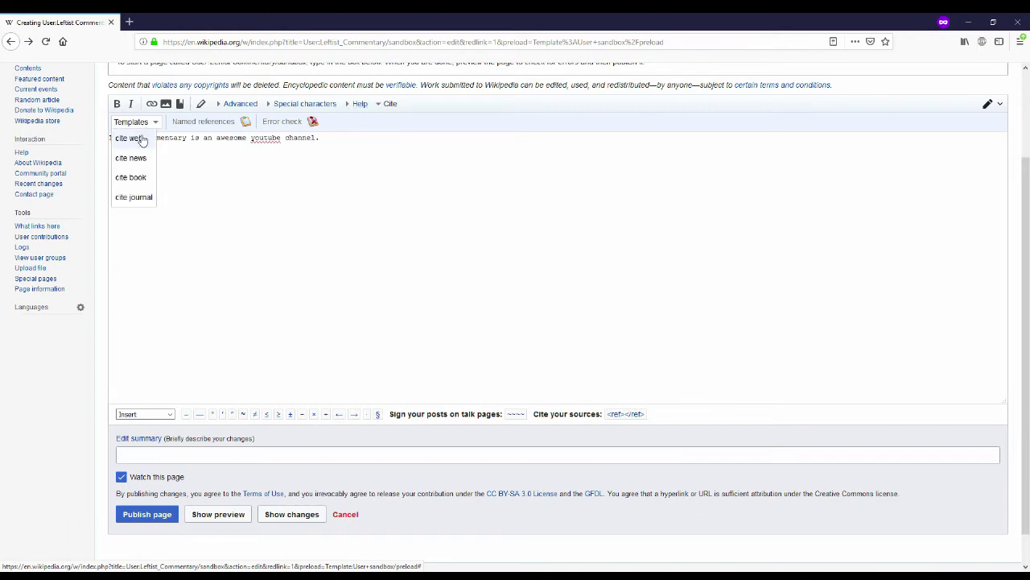
Fill the web citation: author Google Owner, title 'LC is awesome here's why!', URL google.com, access date 22 February 2019.
click(132, 138)
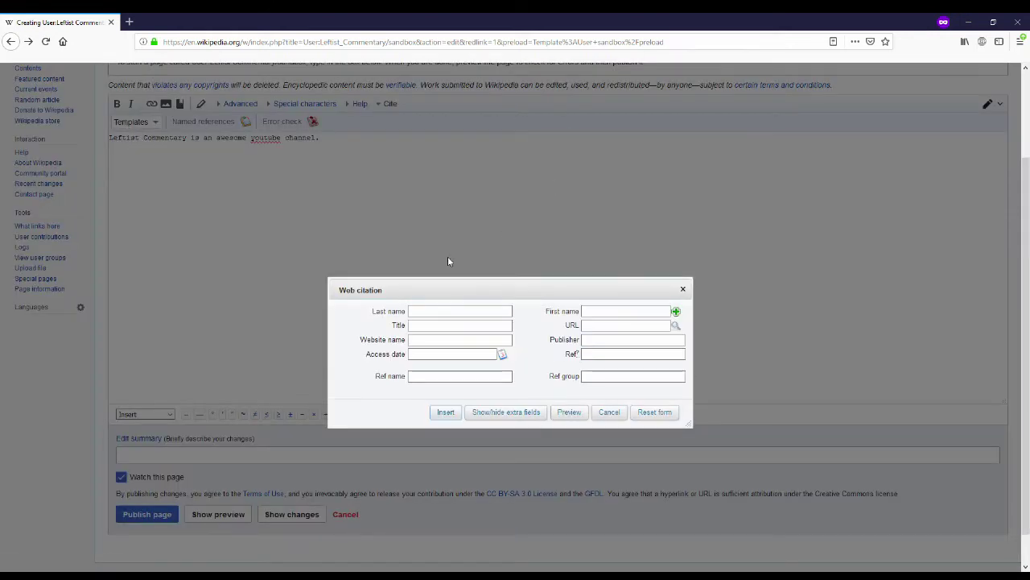
click(596, 329)
text(www.google)
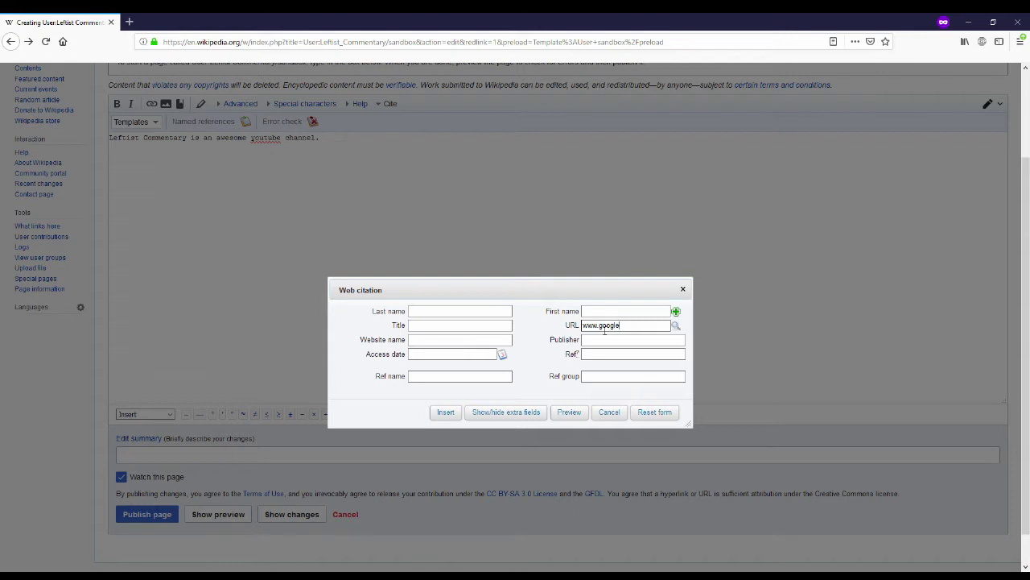
text(.com)
click(608, 313)
click(607, 314)
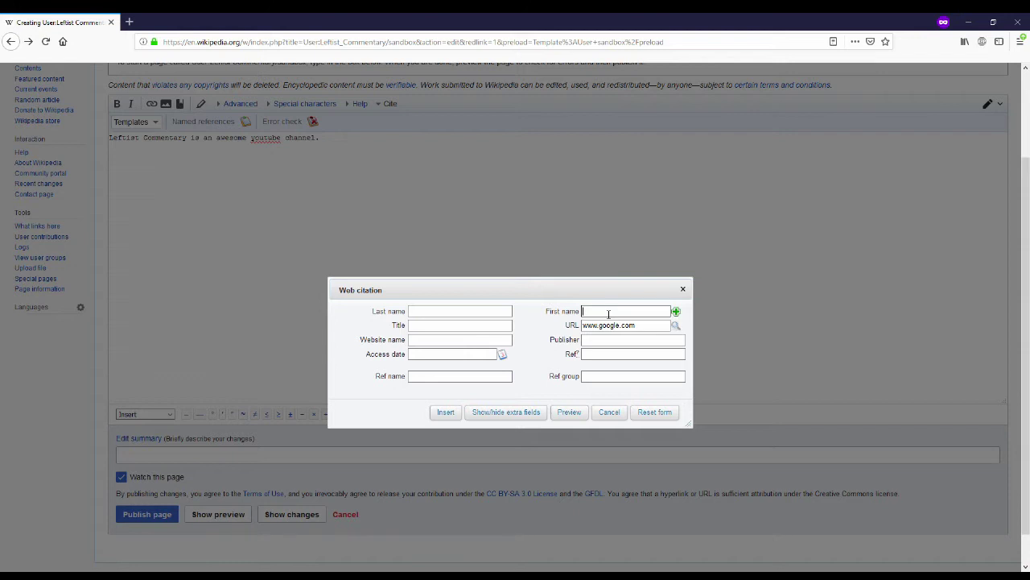
text(Go)
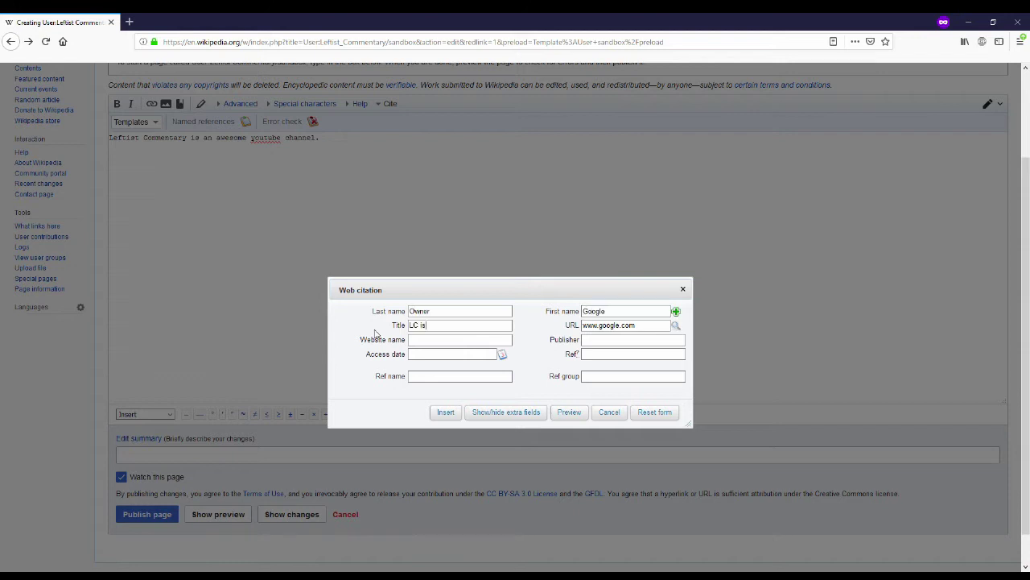
text(awesome here's whyt)
click(501, 355)
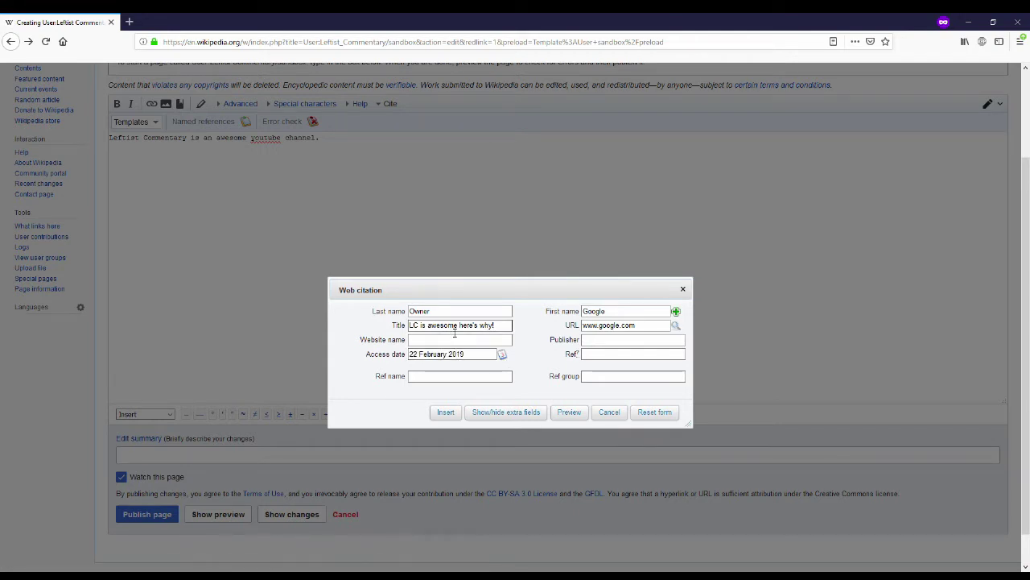
click(568, 412)
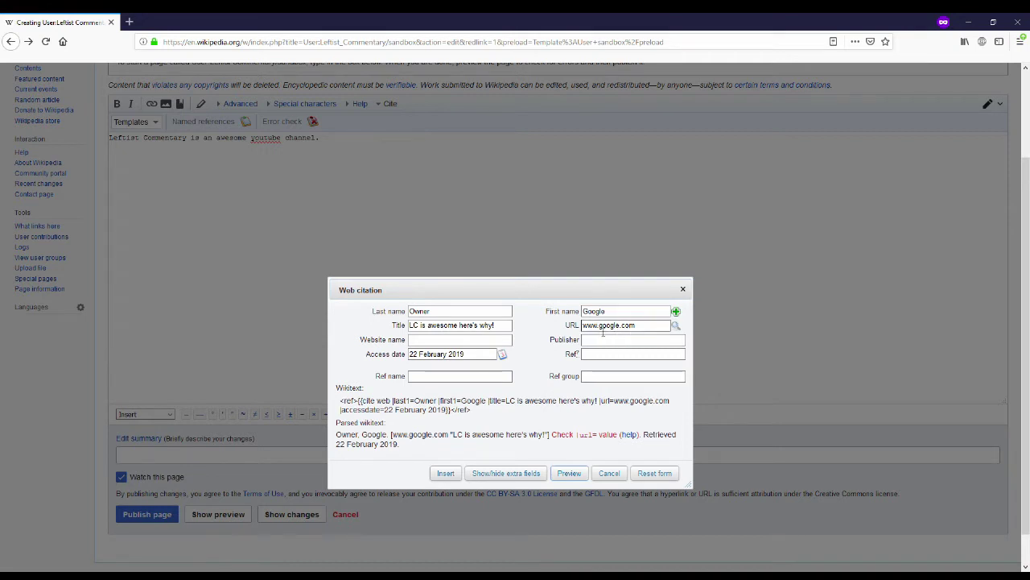
drag(600, 326, 575, 326)
key(BackSpace)
click(569, 473)
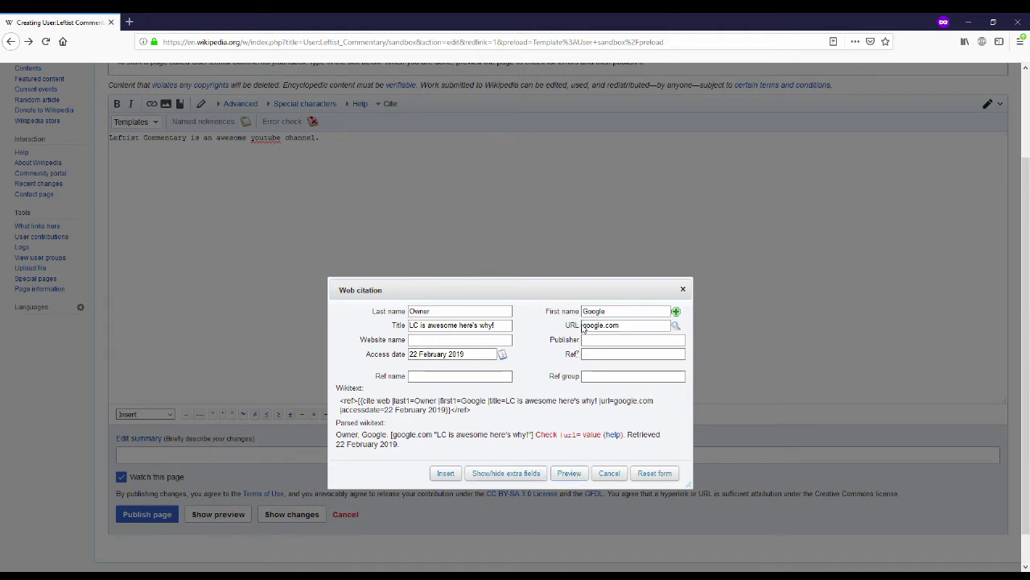
Load Google in a new browser tab and copy its full address.
click(129, 22)
text(google.com/)
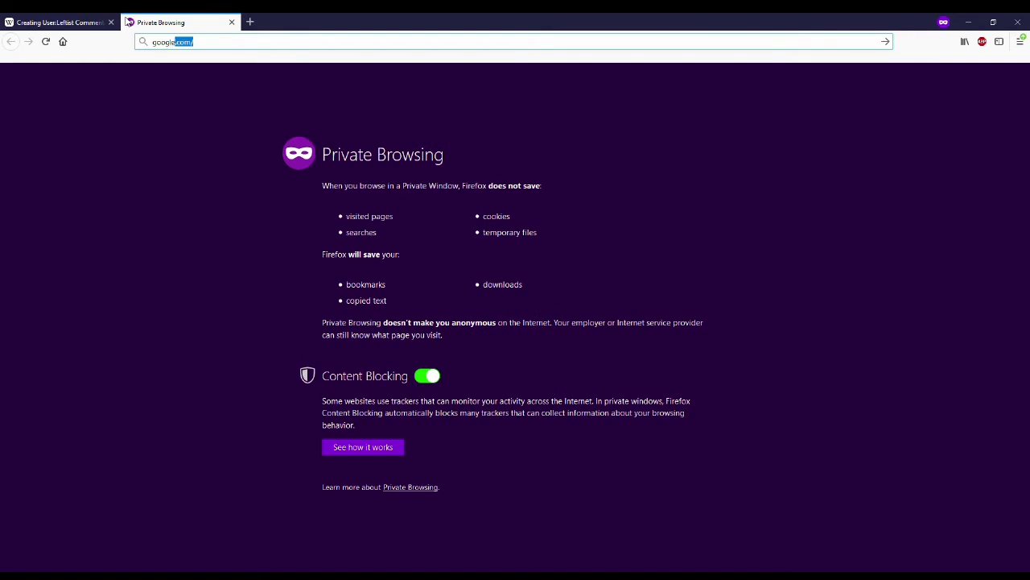
key(Return)
click(252, 44)
key(ctrl+c)
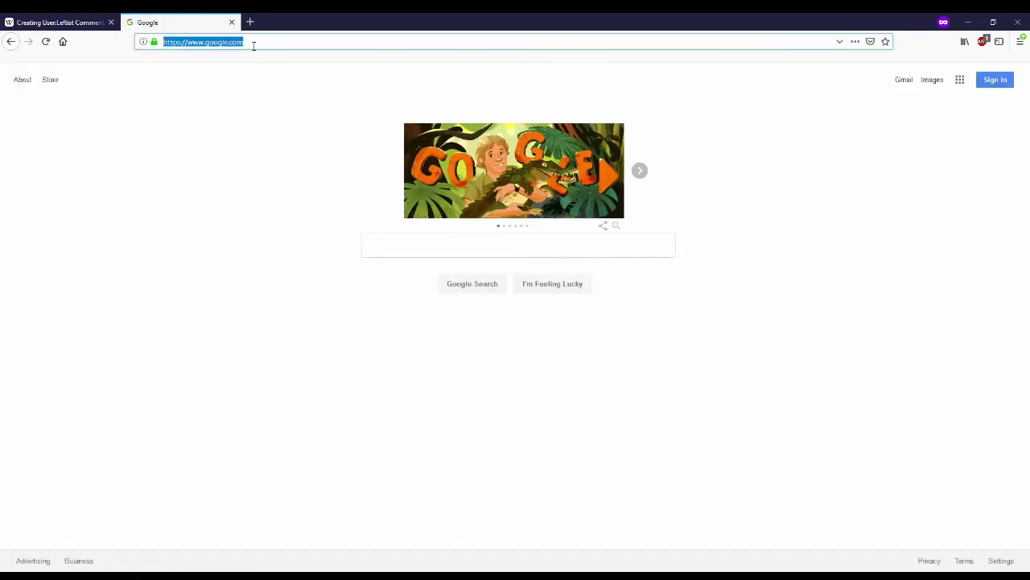
click(56, 22)
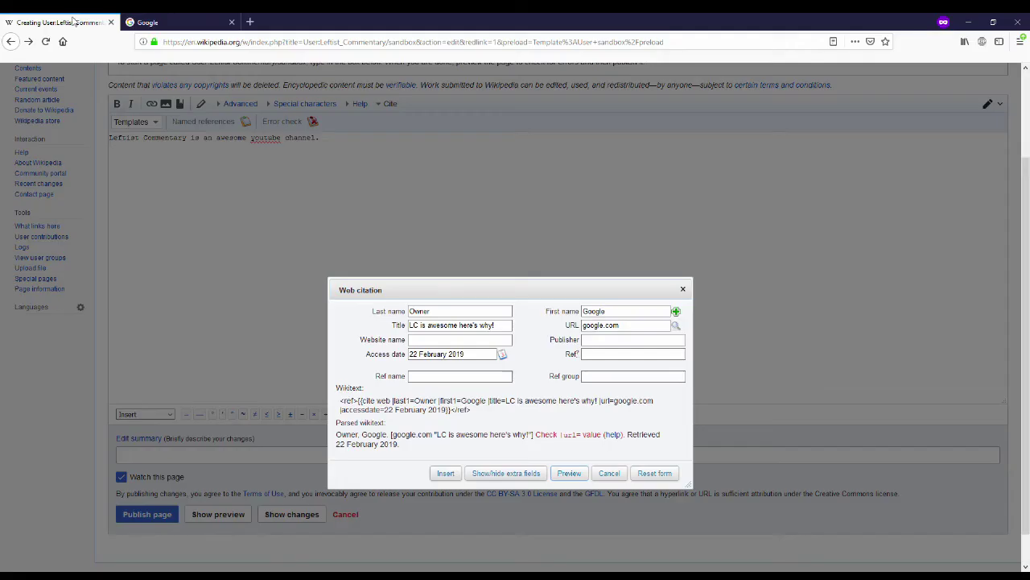
click(628, 325)
key(ctrl+a)
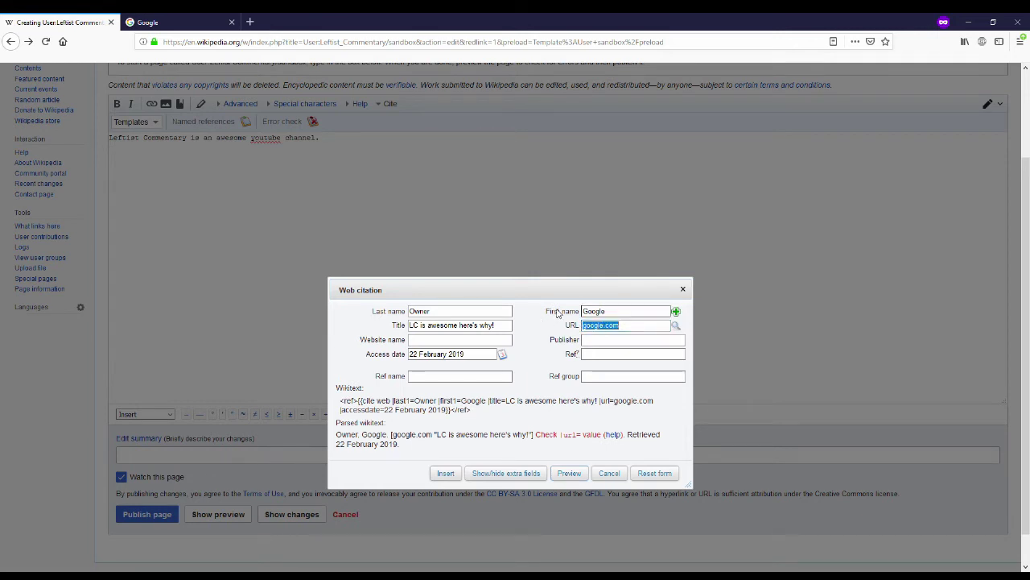
key(ctrl+v)
click(569, 473)
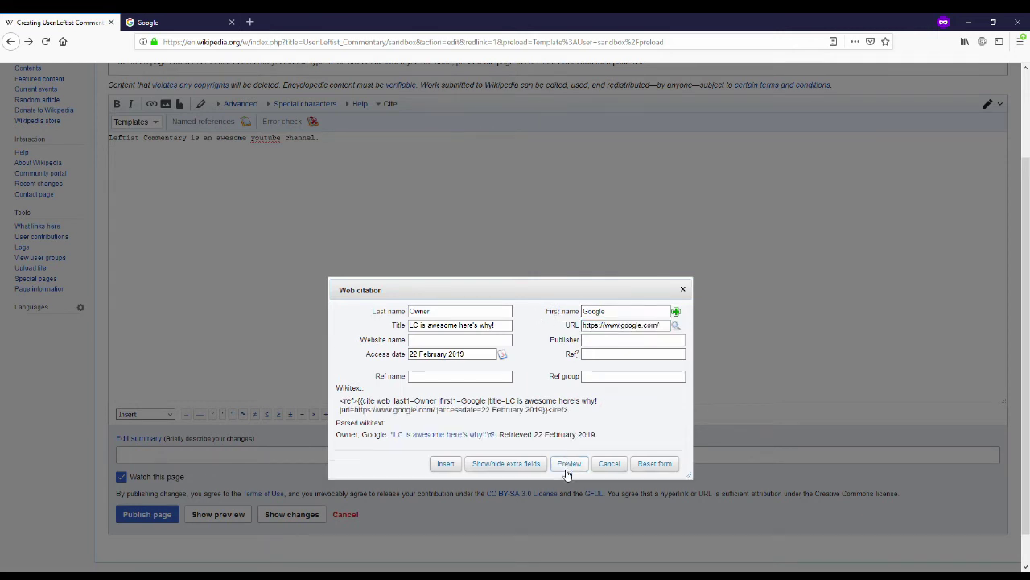
click(451, 466)
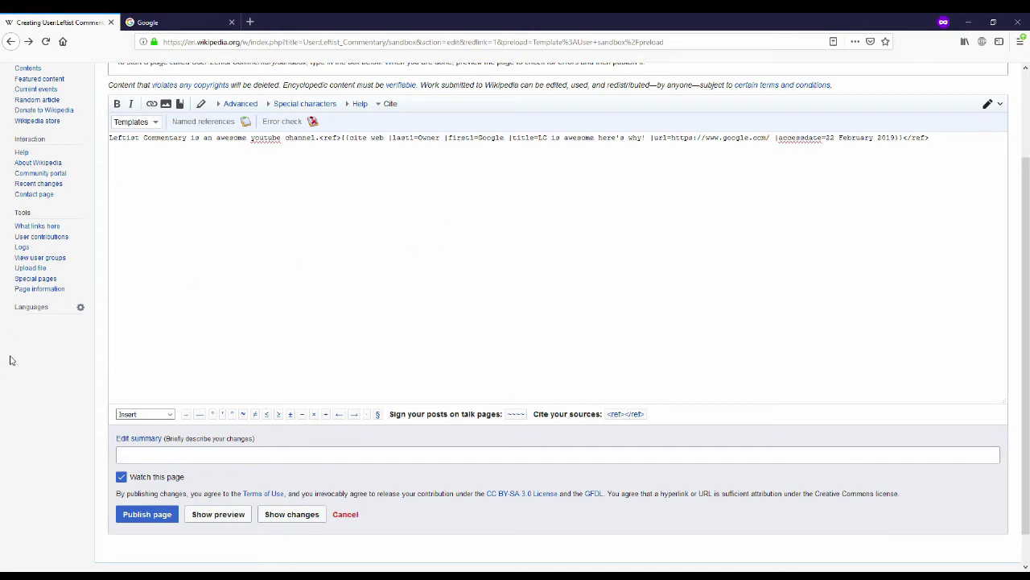
scroll(10, 360, down, 1)
click(227, 481)
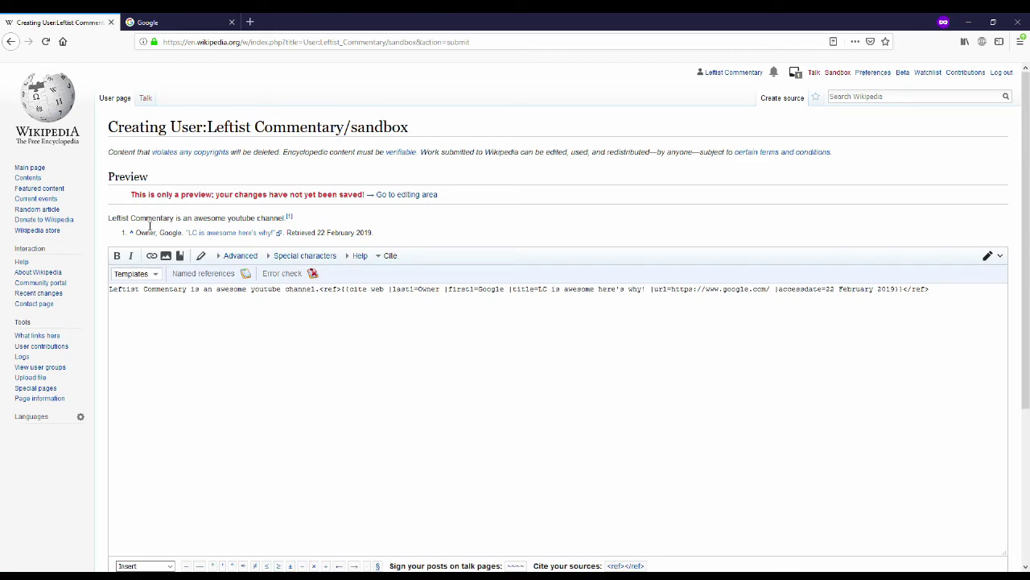
Type ==Practicing editing citations== at the top of the wikitext and preview the sandbox.
click(114, 293)
key(Return)
key(Return)
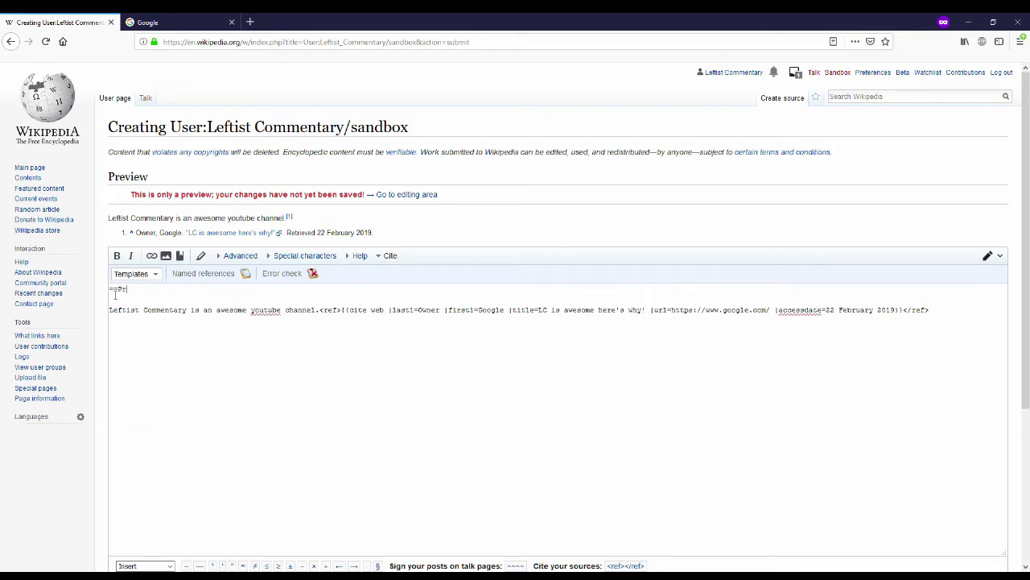
text(==Practicin)
key(BackSpace)
key(BackSpace)
text(si)
text(ci)
text(ng editin)
text(g citations)
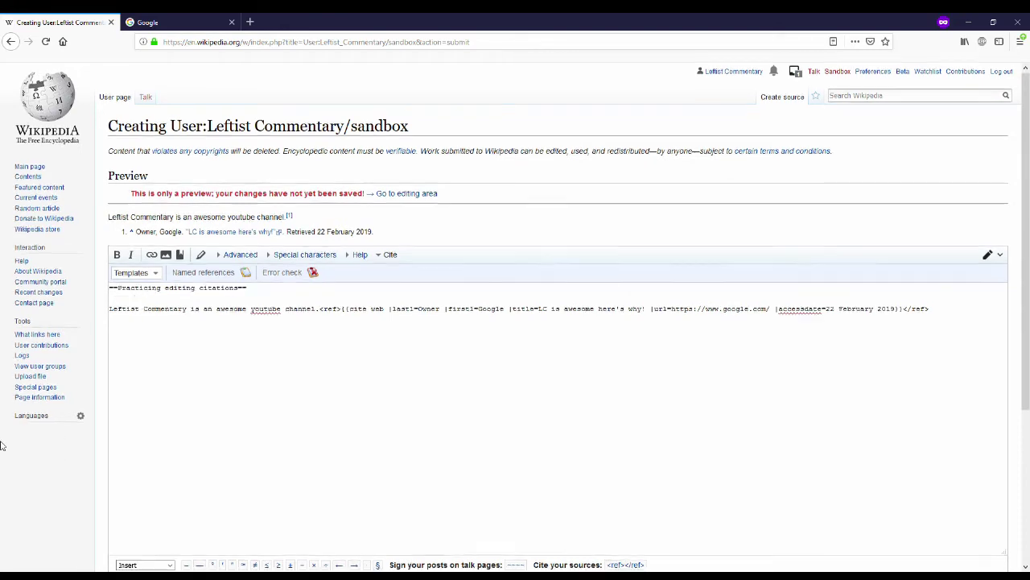
scroll(217, 418, down, 3)
click(218, 447)
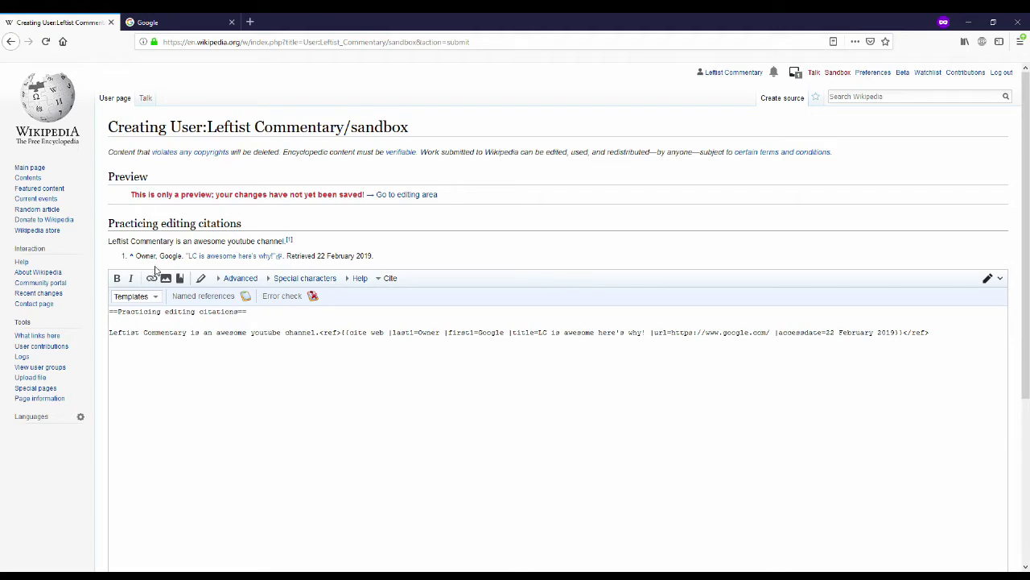
scroll(561, 231, down, 1)
Enter the edit summary 'Practicing adding citations (not real links)' and attempt to publish the sandbox.
scroll(561, 231, down, 3)
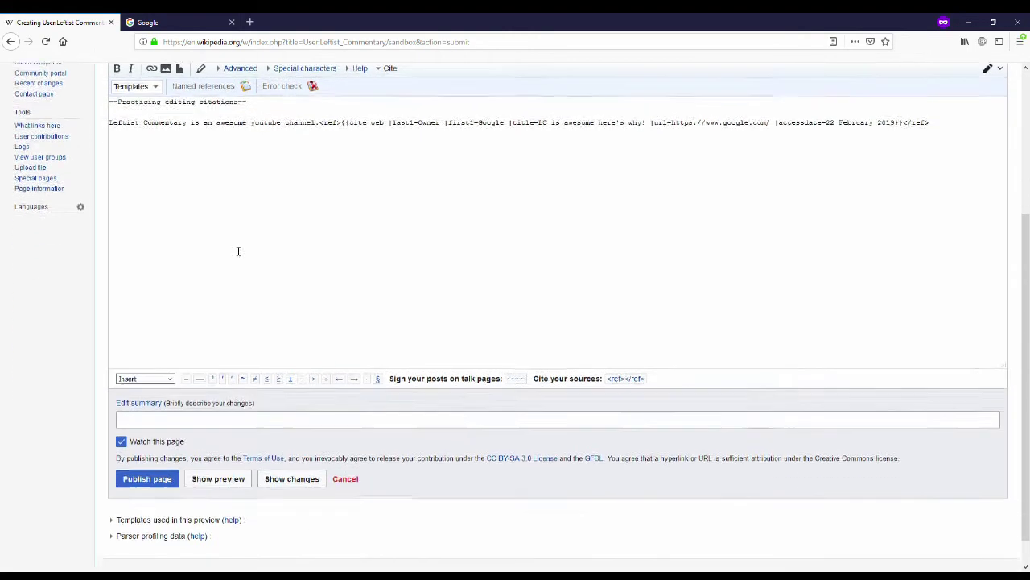
click(150, 393)
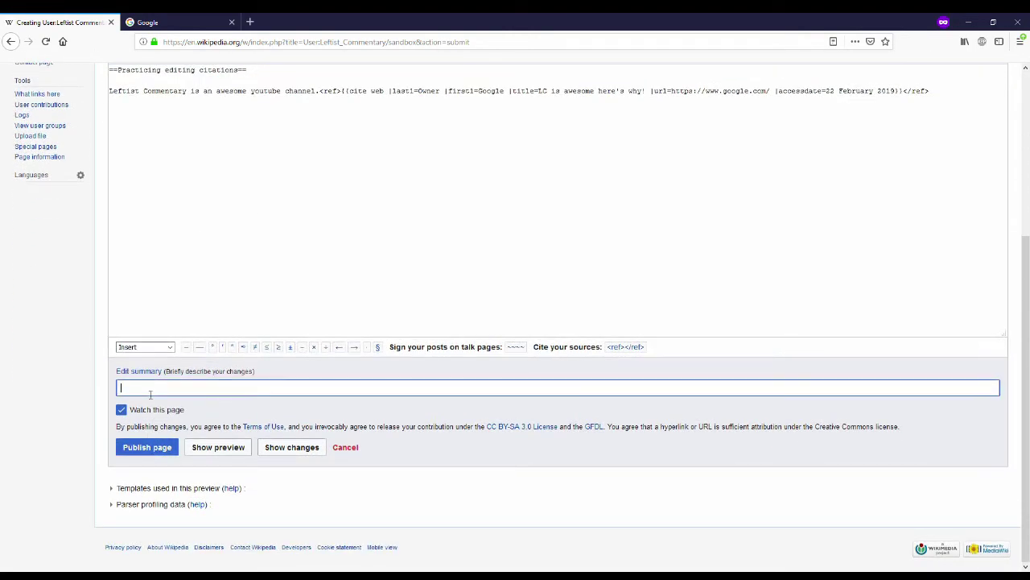
text(Prac)
key(BackSpace)
text(ing adding citations)
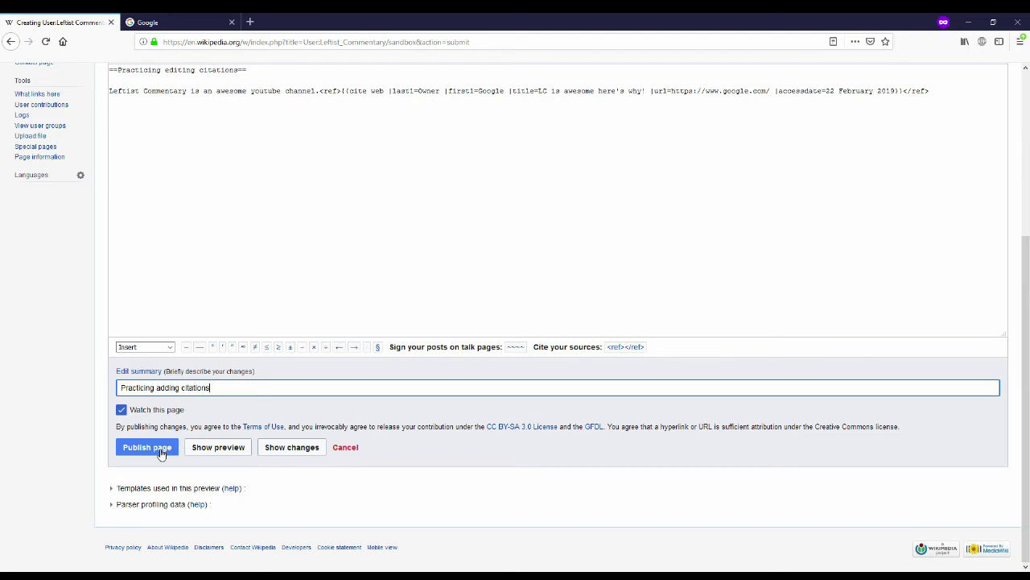
text( (not real links)
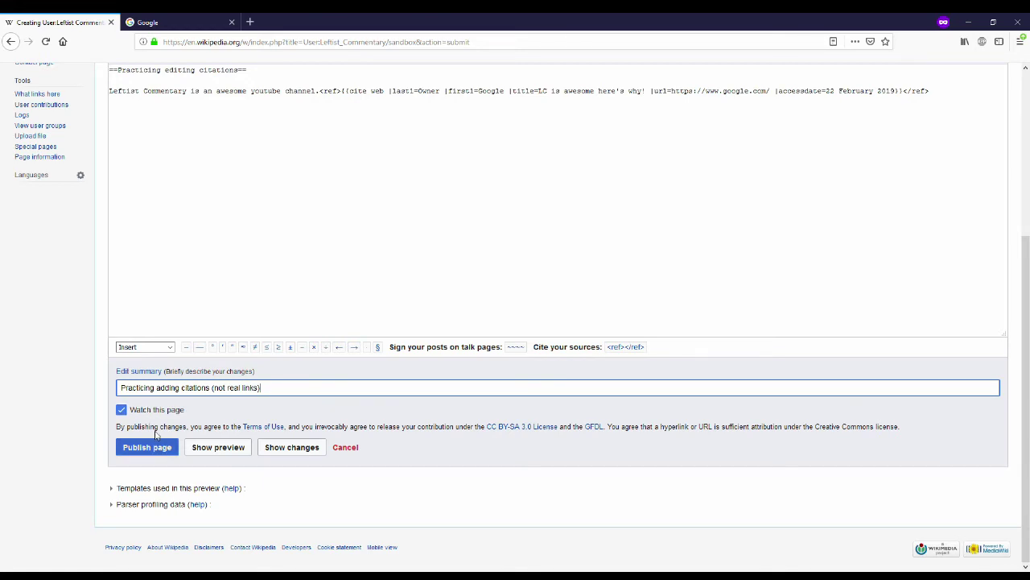
click(162, 454)
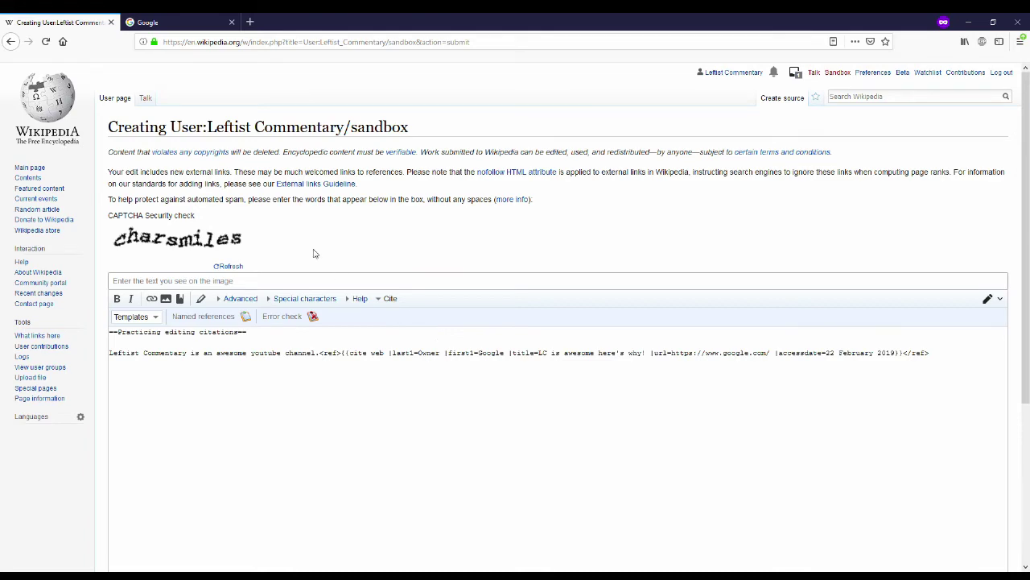
Answer the CAPTCHA to publish the sandbox, then view it via the user page and Sandbox link.
scroll(191, 177, down, 1)
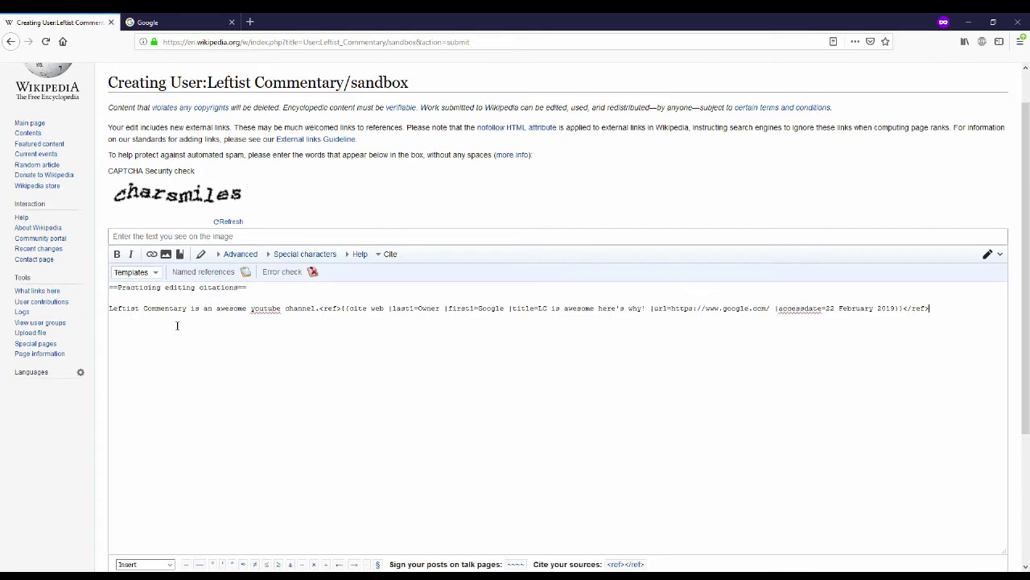
click(136, 236)
text(charsmiles)
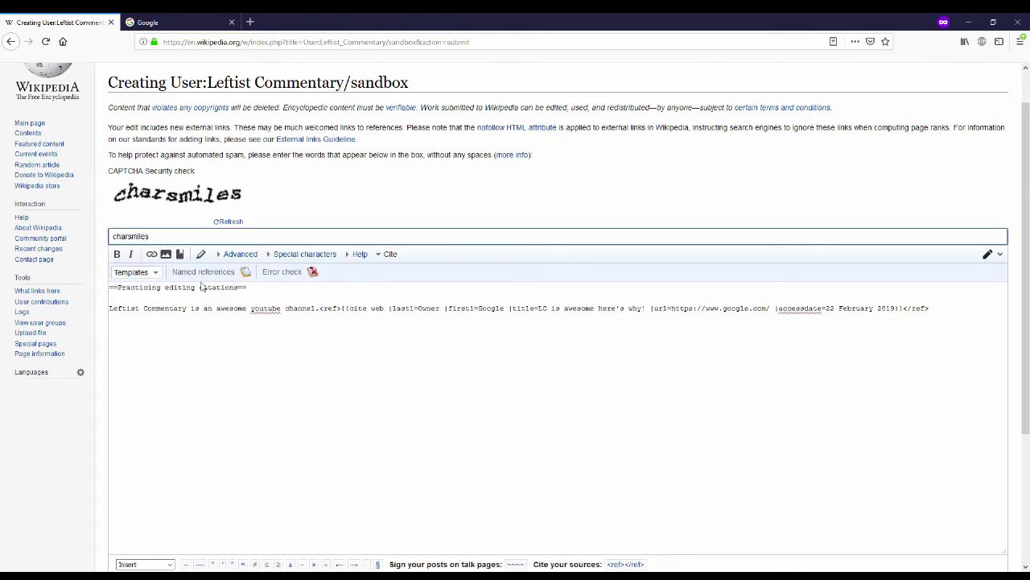
scroll(5, 523, down, 3)
click(131, 481)
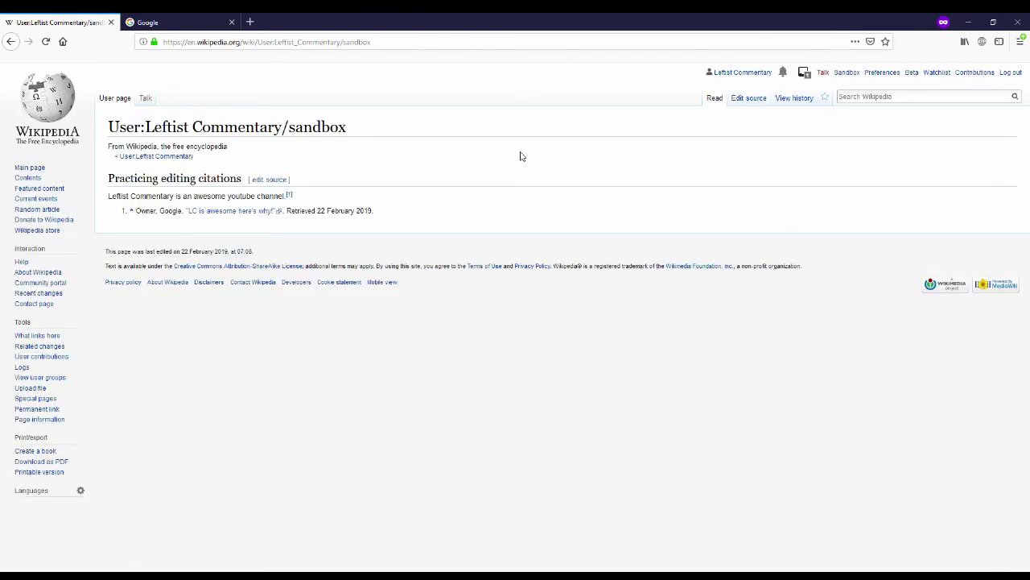
click(742, 73)
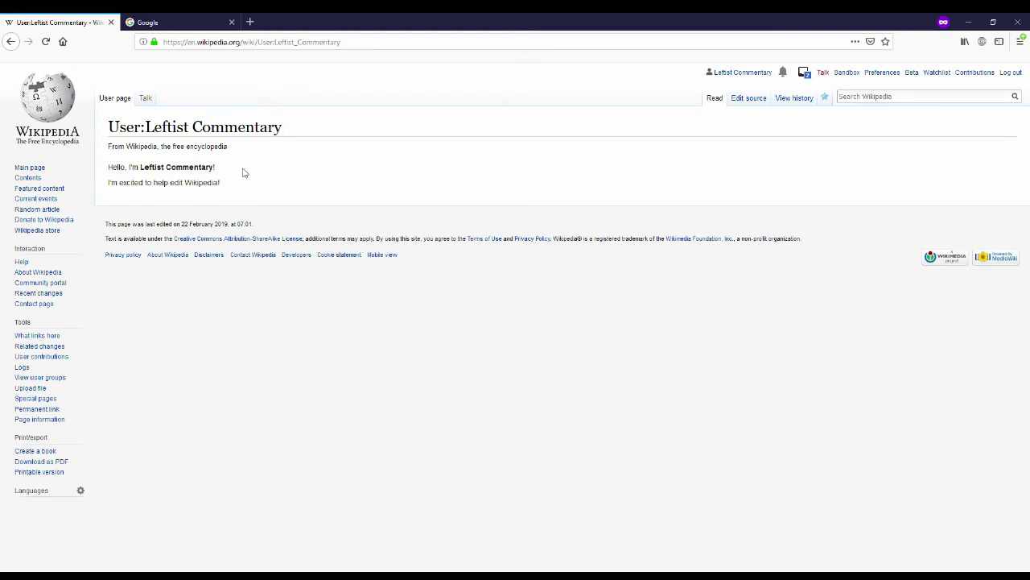
click(845, 72)
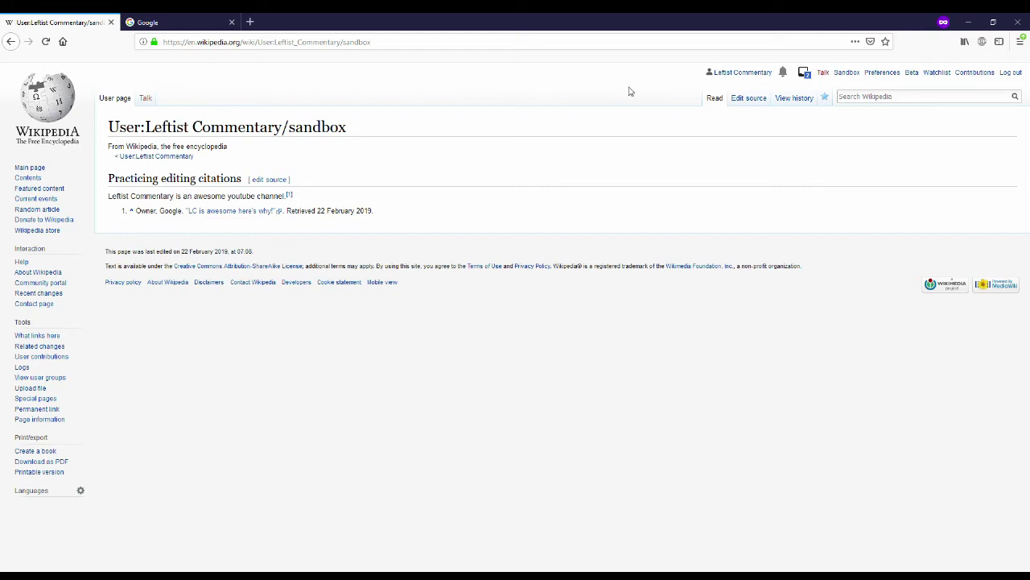
Mark the page-reviewed and first-edit notices as read from the Notices list.
click(806, 74)
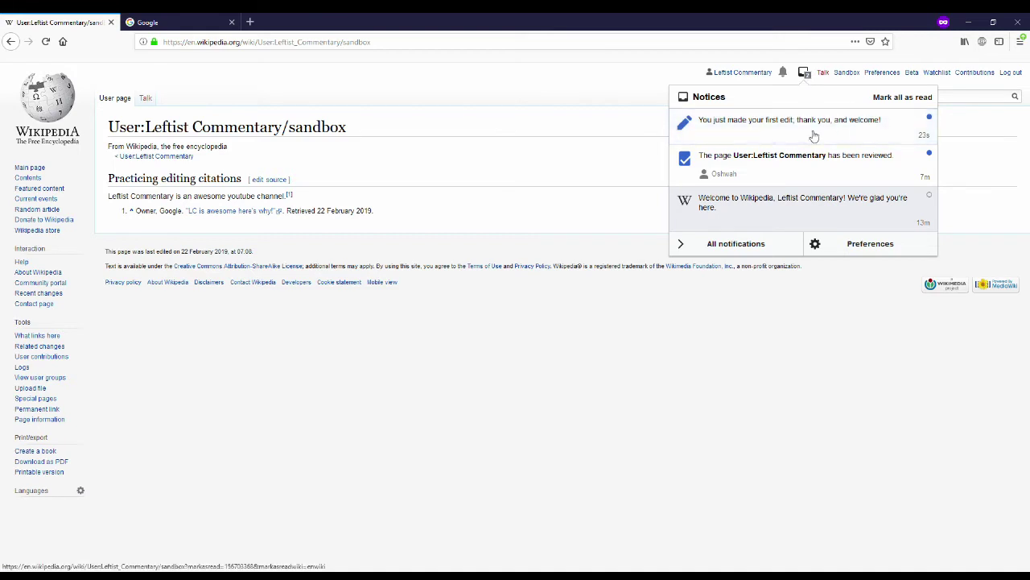
click(930, 153)
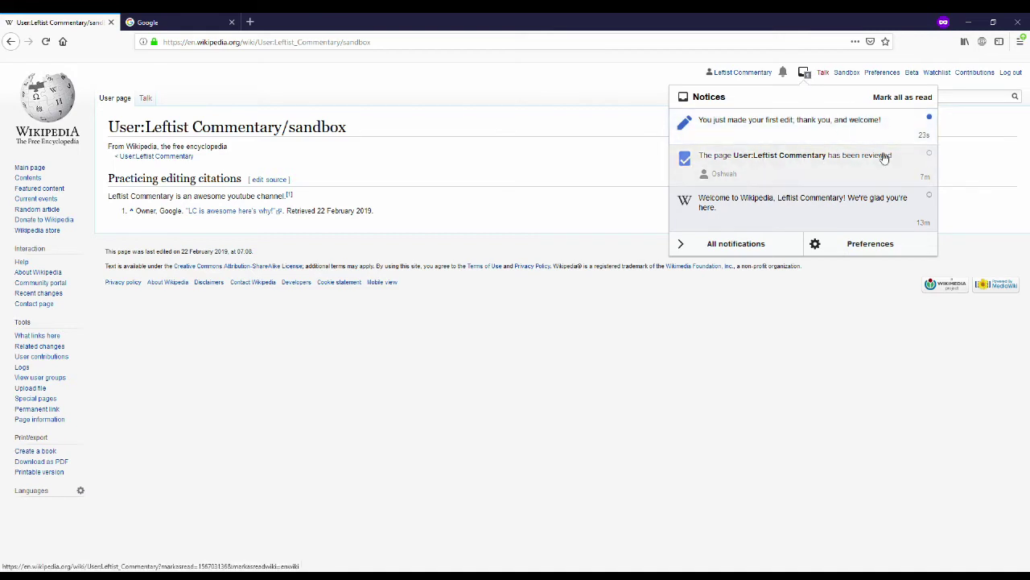
click(930, 119)
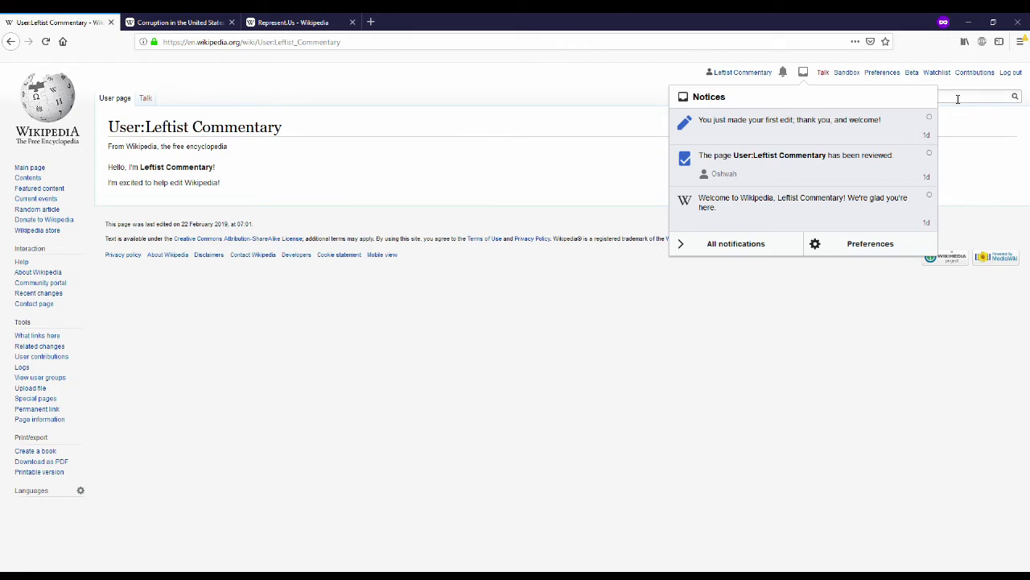
Close the notifications and scroll through the Corruption in the United States article.
click(804, 72)
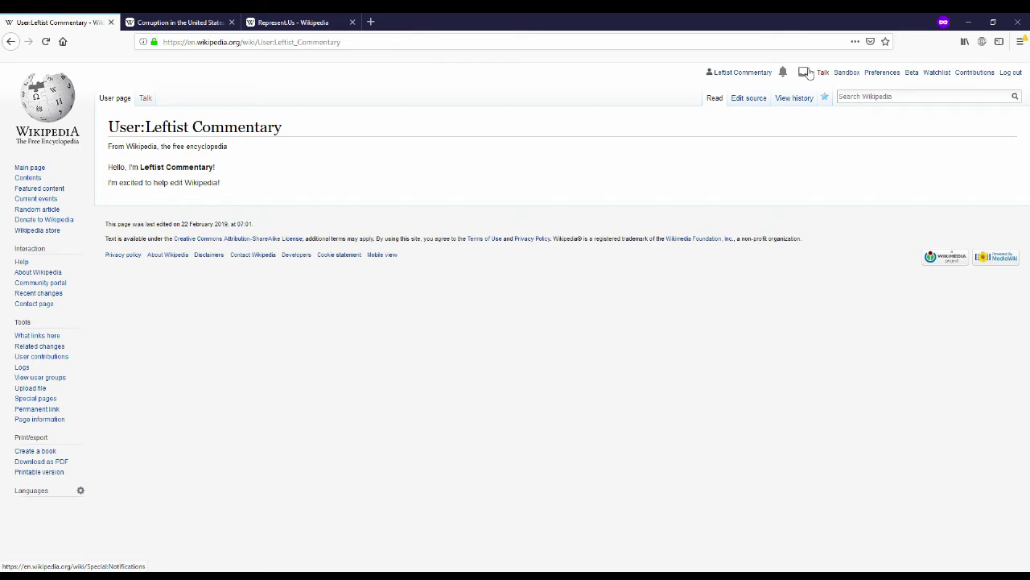
click(163, 23)
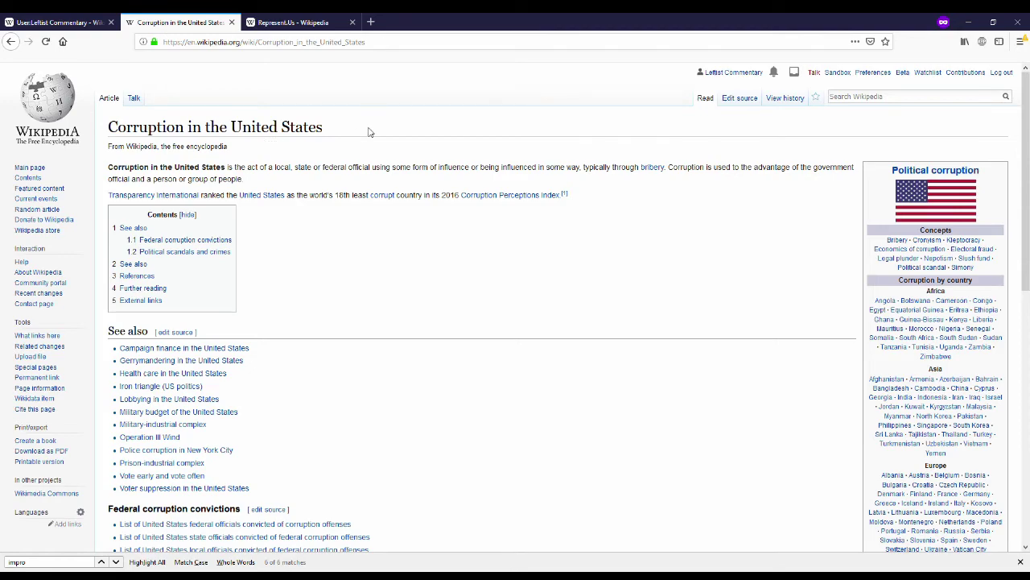
scroll(369, 132, down, 3)
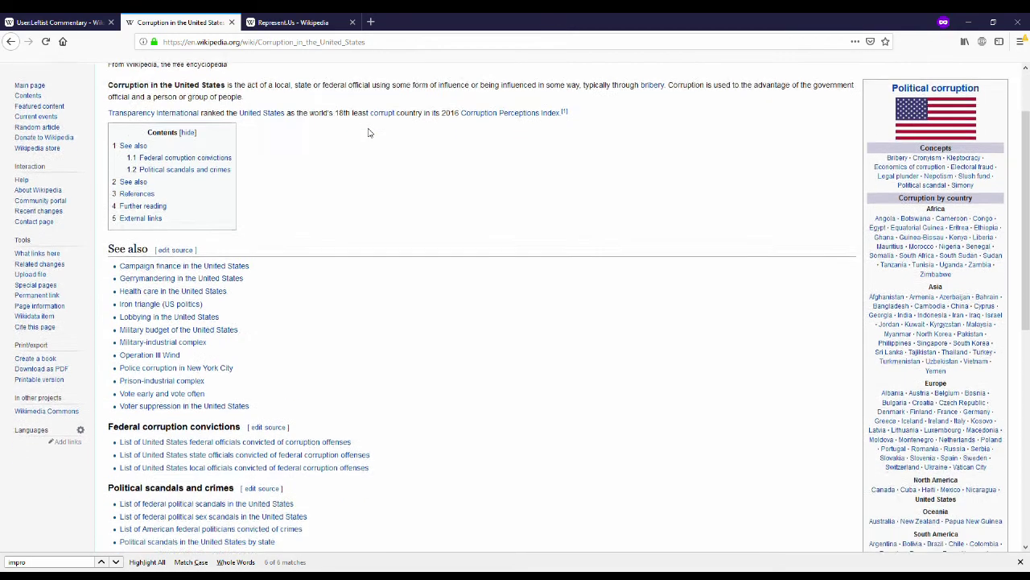
scroll(367, 134, down, 1)
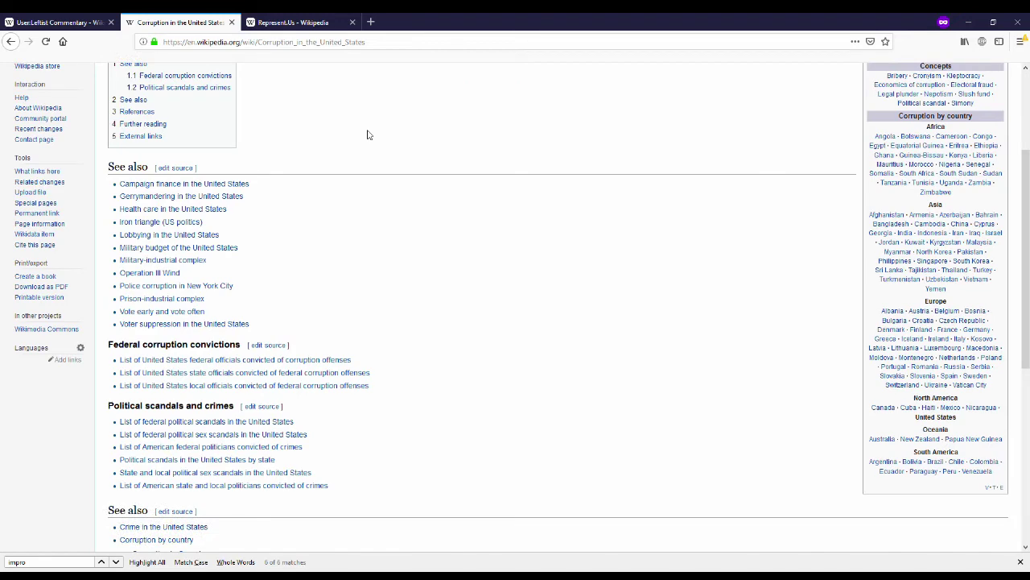
scroll(368, 134, down, 1)
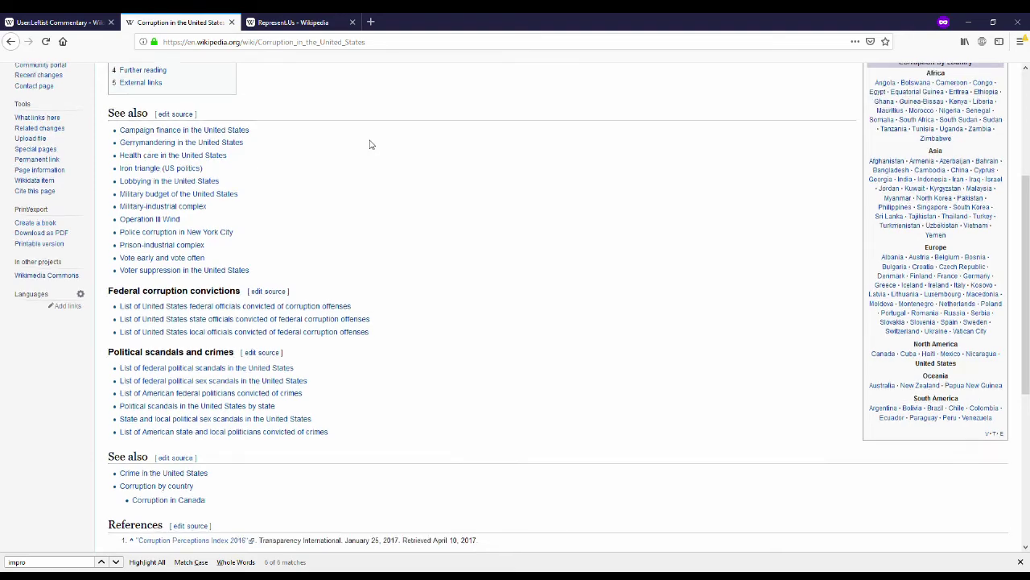
scroll(371, 145, up, 3)
scroll(373, 188, up, 1)
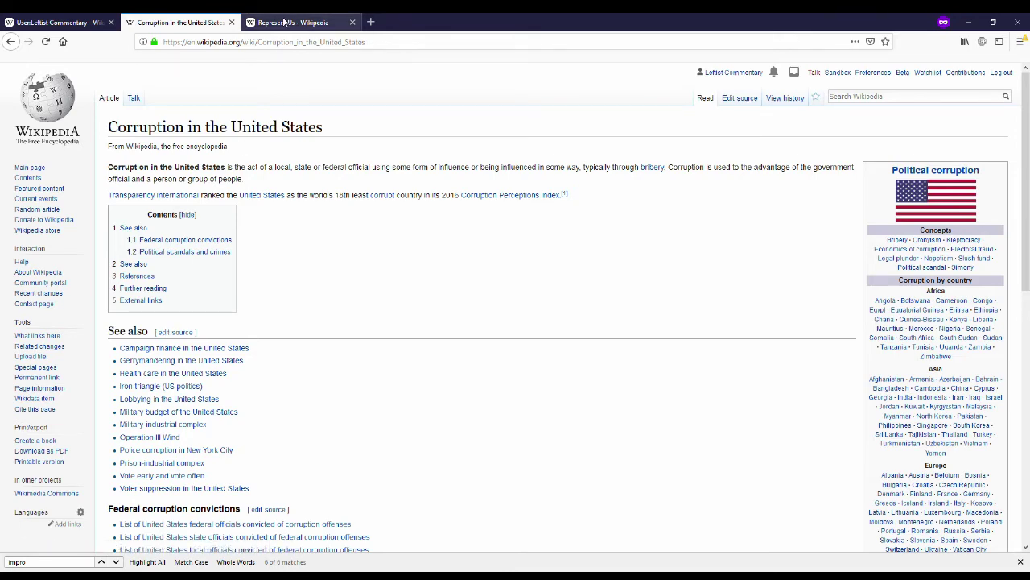
Copy the Represent.Us article title and return to the Corruption in the United States See also section.
click(283, 22)
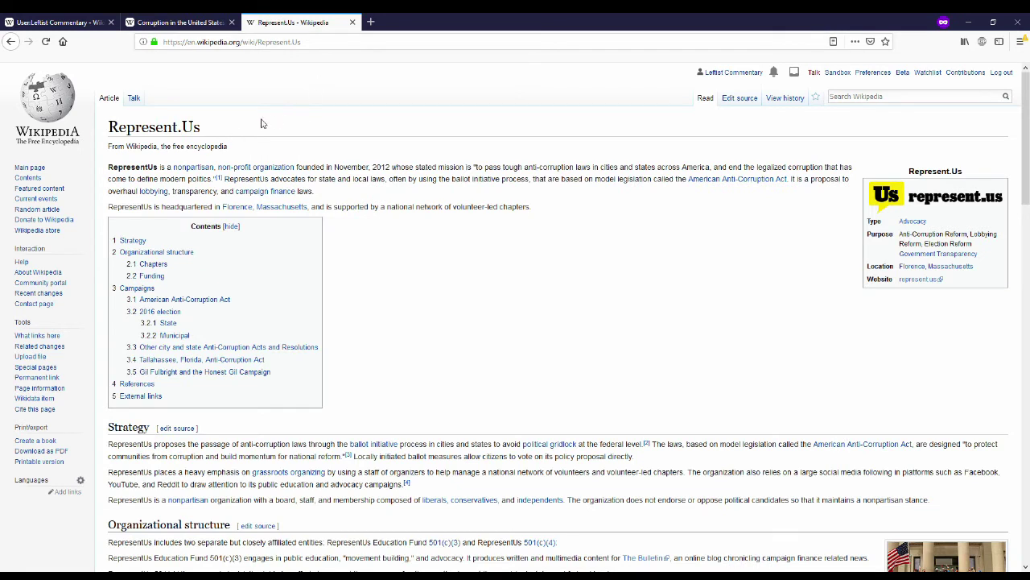
drag(206, 131, 116, 138)
key(ctrl+c)
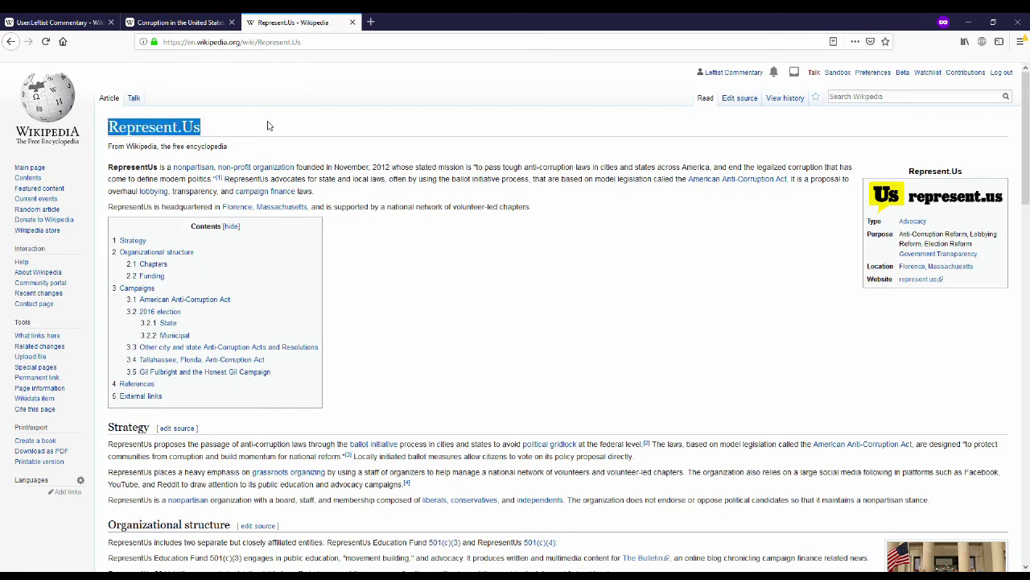
click(189, 22)
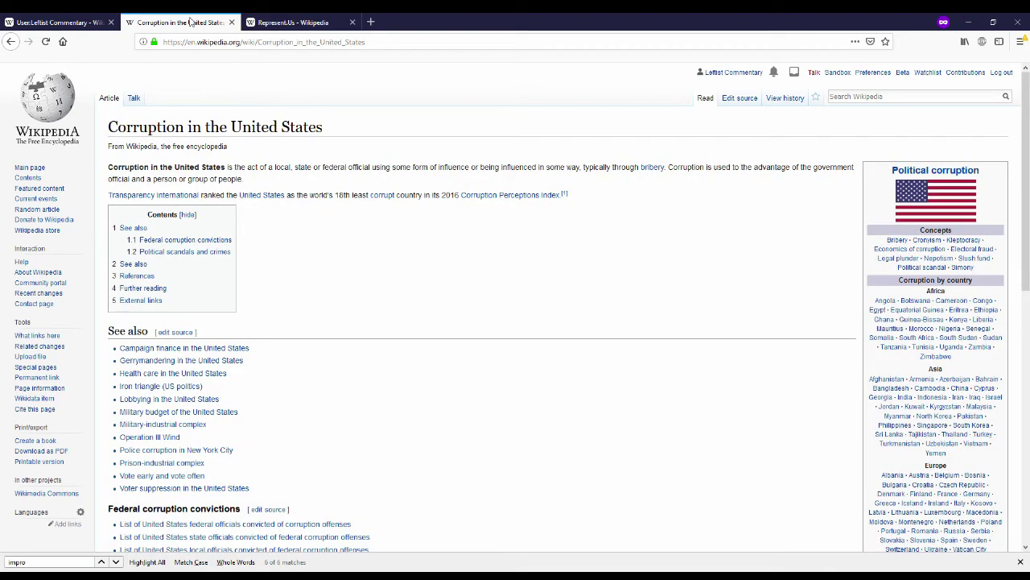
click(184, 336)
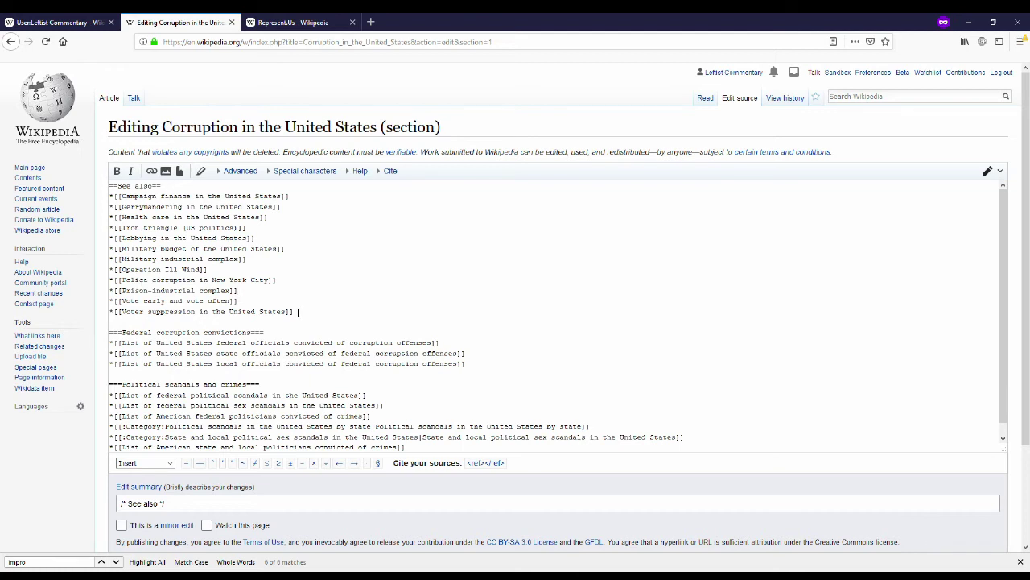
Insert a new *[[Represent.Us]] line after *[[Prison-industrial complex]] in the See also wikitext.
key(Return)
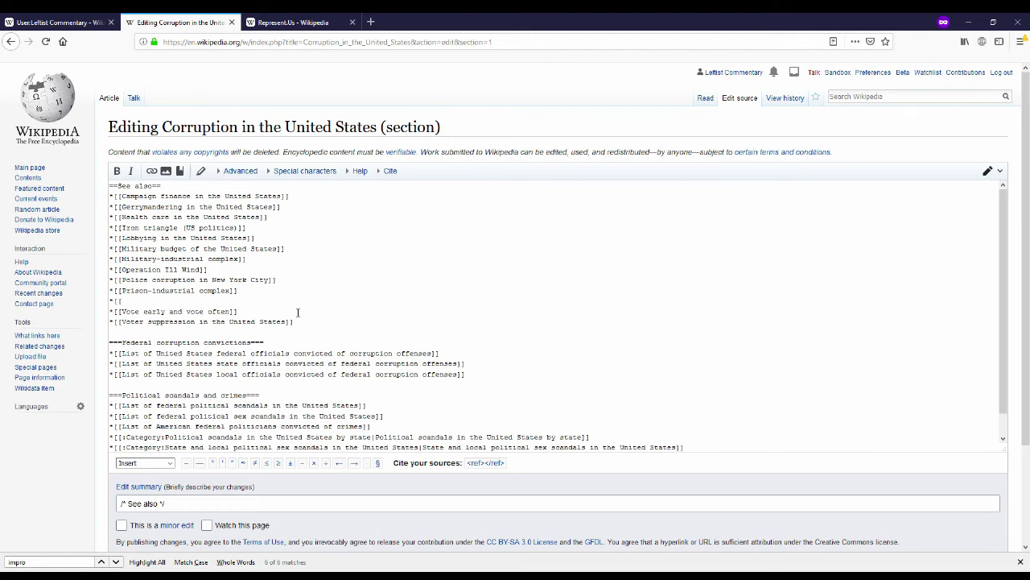
key(ctrl+v)
text(]])
Follow Represent.Us's link to American Anti-Corruption Act, copy its title, and return to the editor.
click(303, 17)
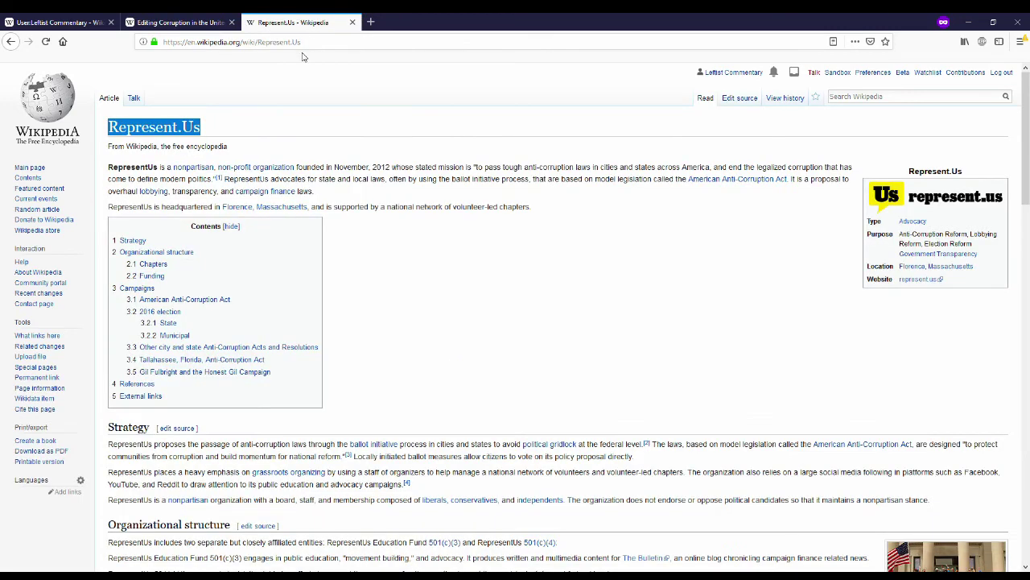
click(719, 187)
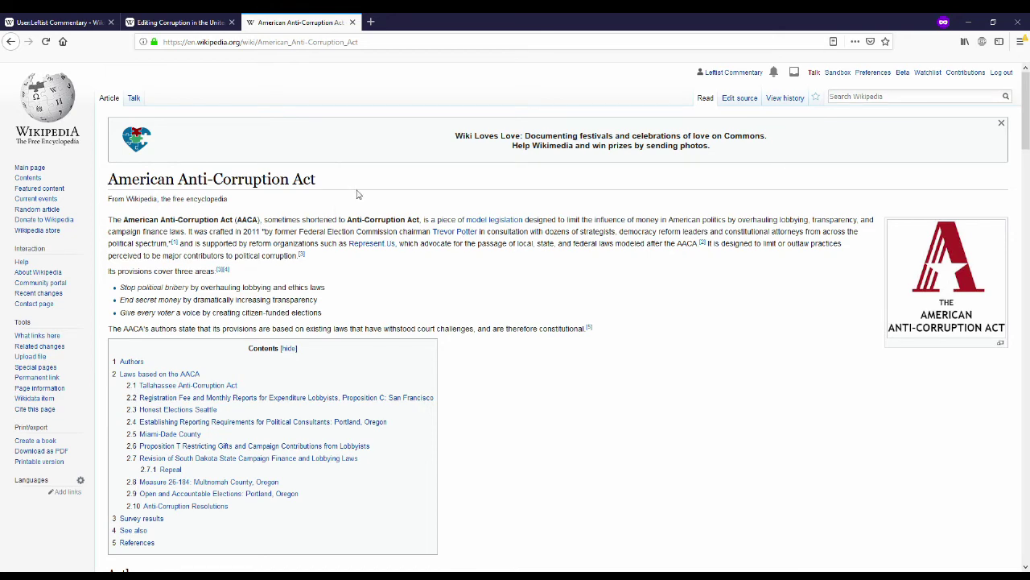
drag(343, 185, 116, 186)
key(ctrl+c)
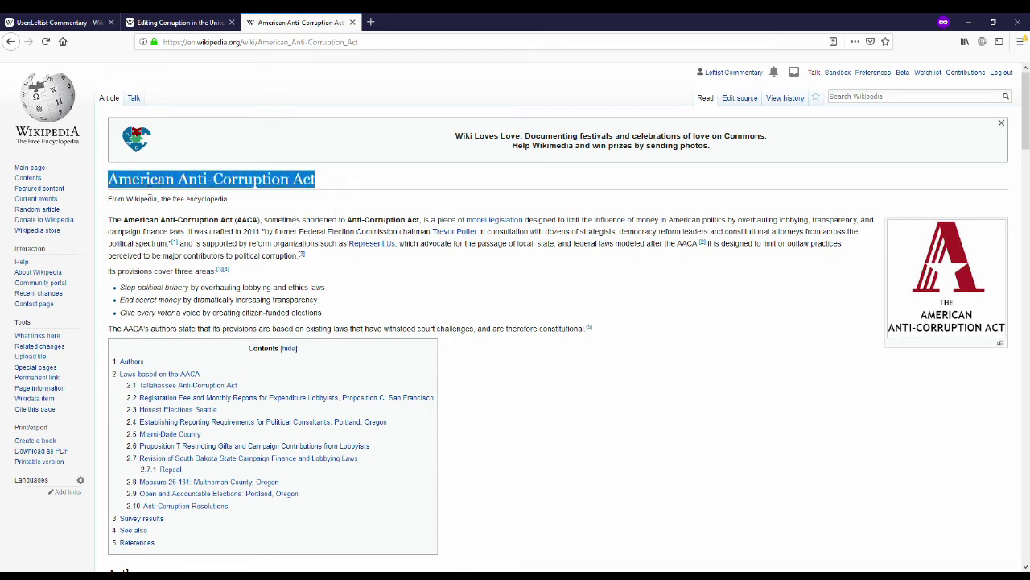
click(200, 17)
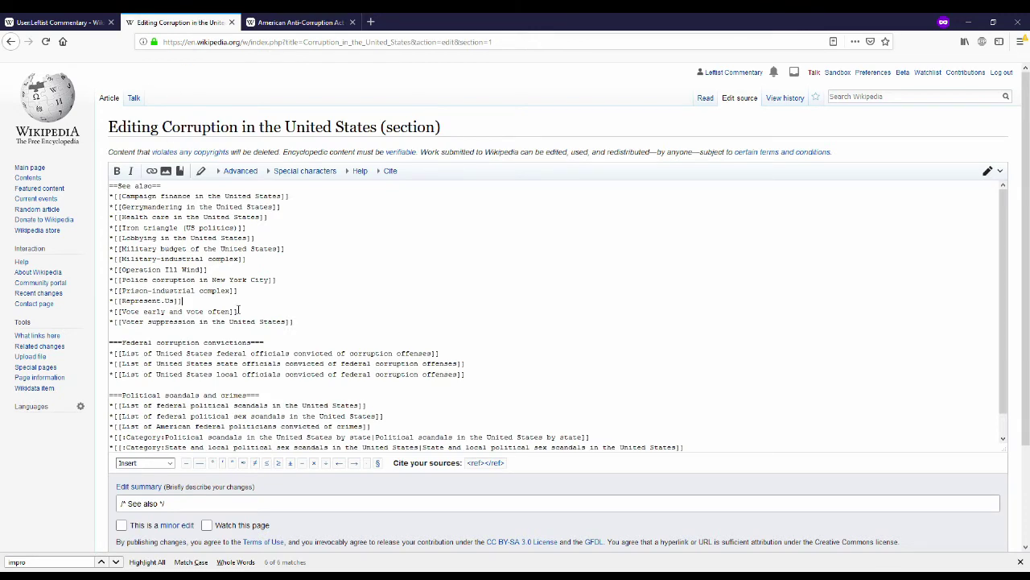
Add a *[[American Anti-Corruption Act link line below Represent.Us in See also.
key(Return)
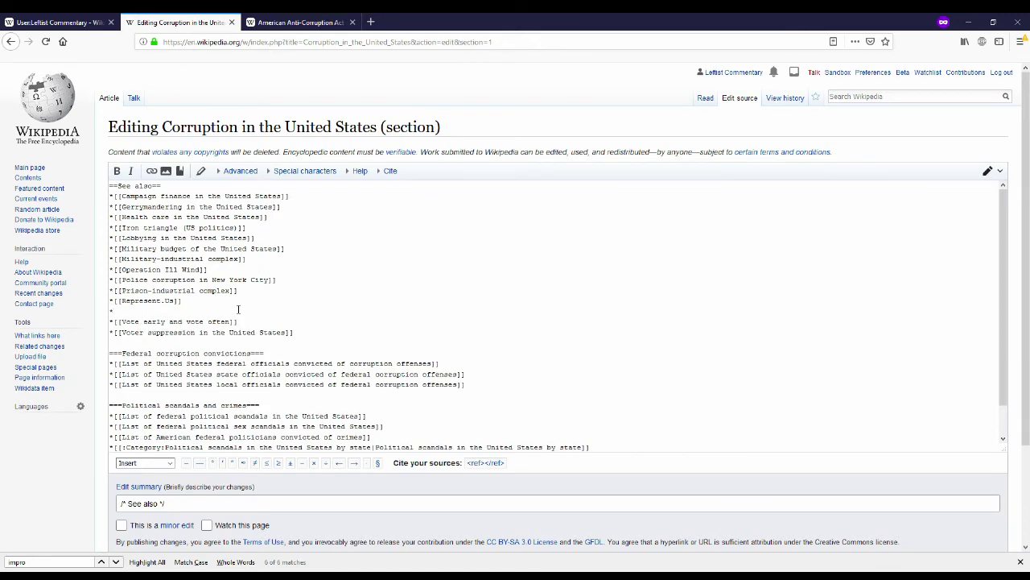
text(*[[)
key(ctrl+v)
scroll(191, 228, down, 1)
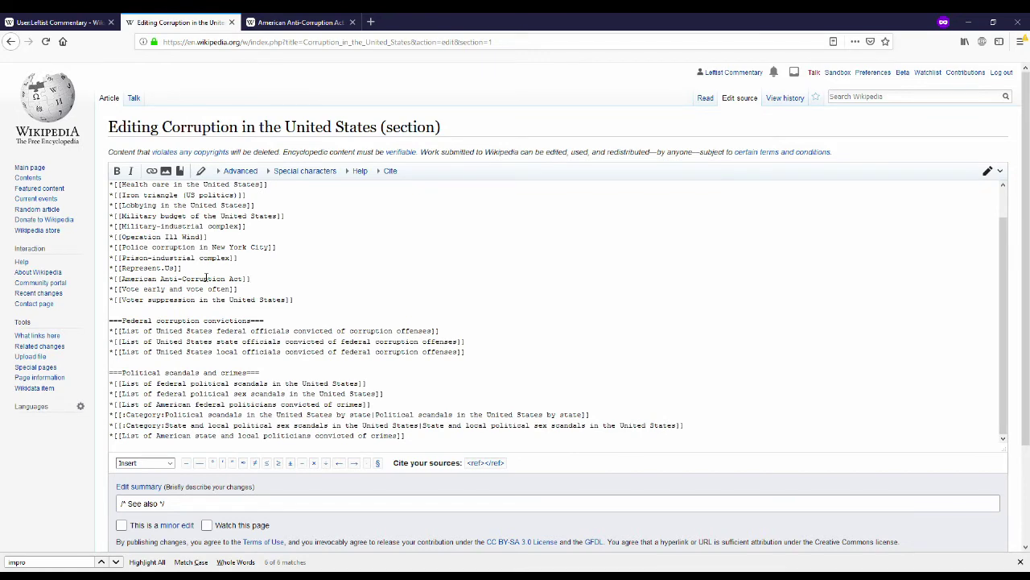
scroll(206, 277, up, 1)
Enter the edit summary 'Added Represent.Us and American Anti-Corruptio' and preview the section.
click(193, 507)
text(Added Represent.Us and American Anti-Corruption Act)
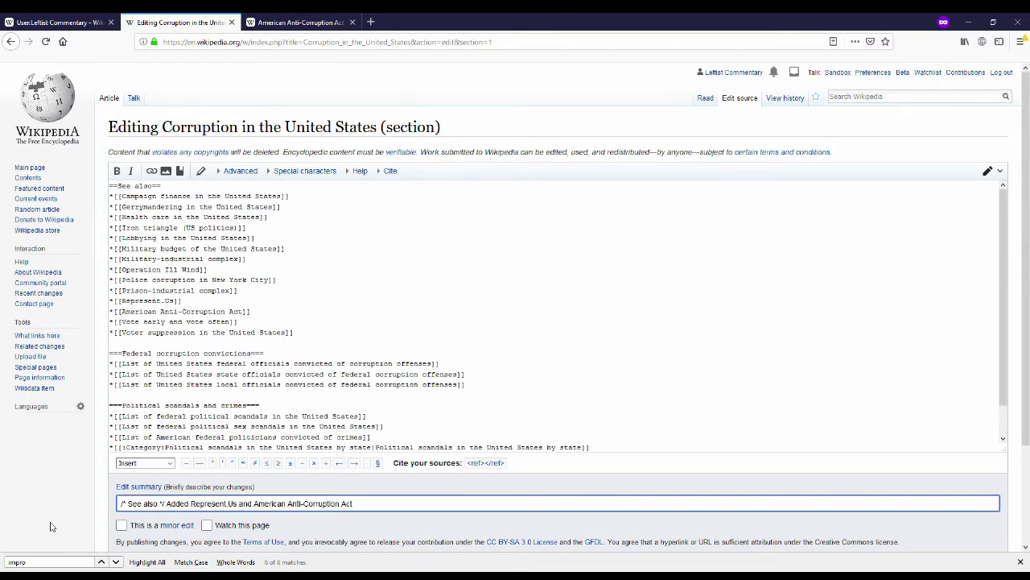
scroll(20, 429, down, 3)
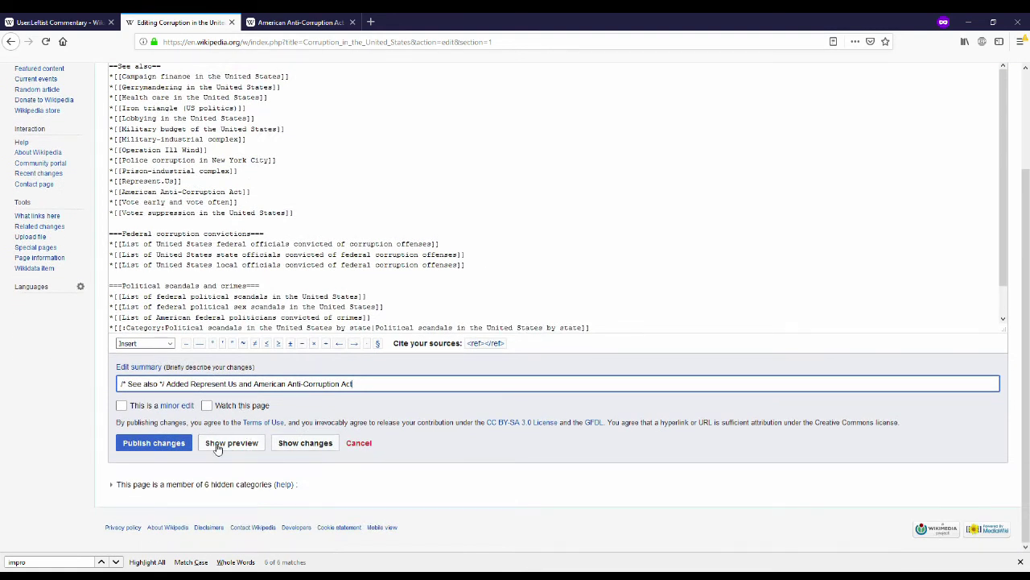
click(222, 443)
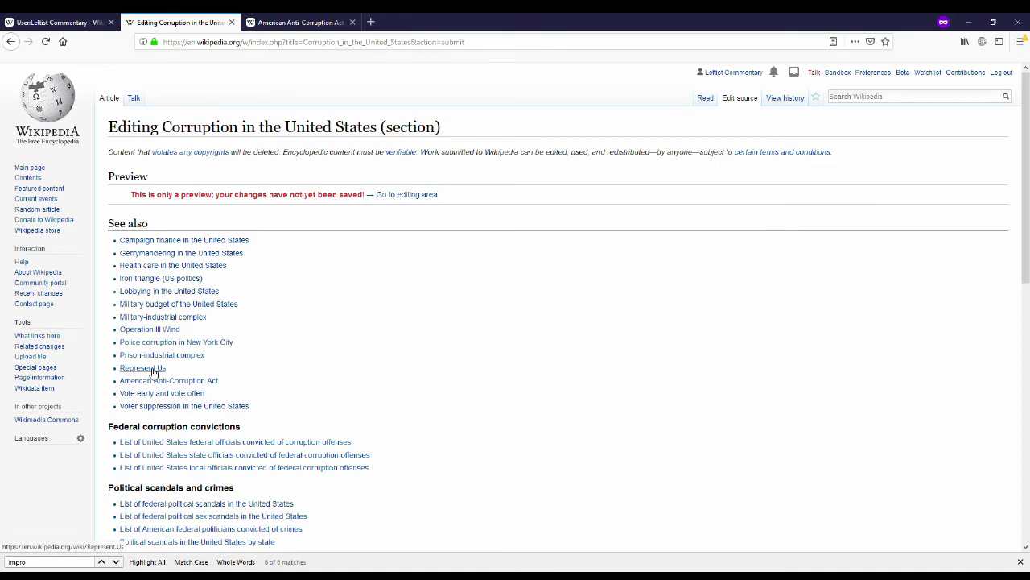
Turn Represent Us and American Anti-Corruption Act in the edit summary into [[ ]] links.
mouse_move(158, 383)
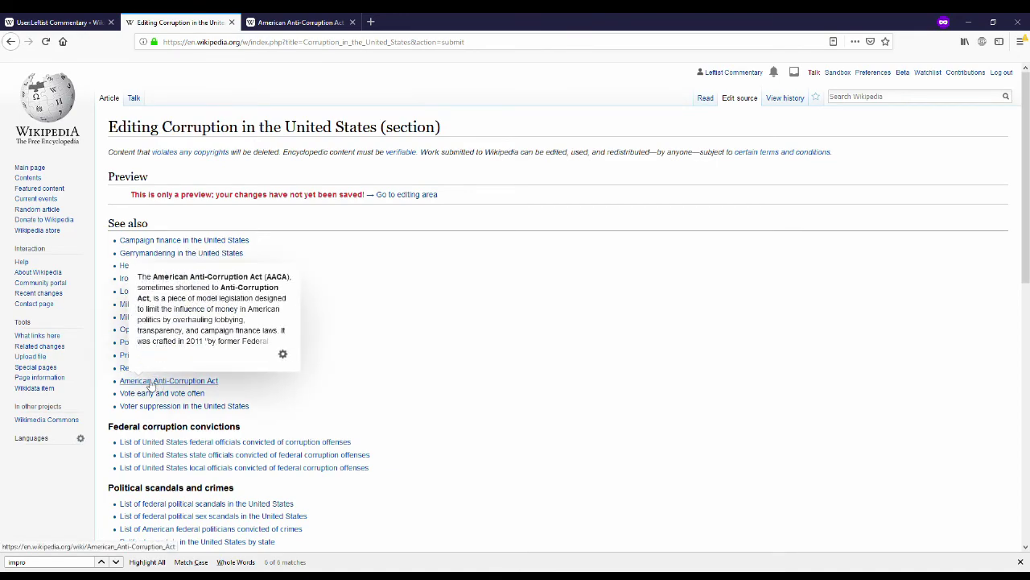
scroll(443, 330, down, 3)
scroll(24, 334, down, 10)
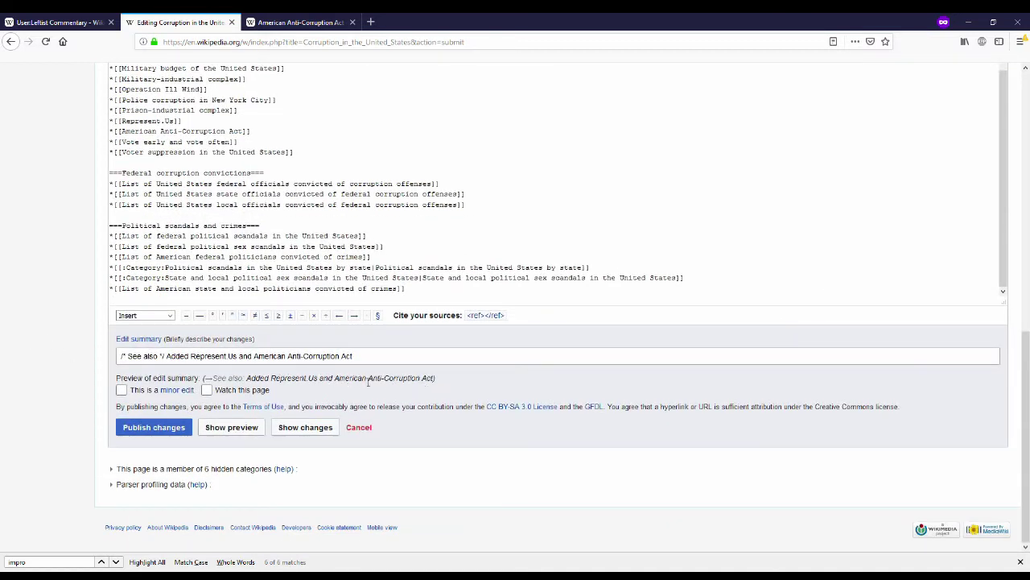
click(271, 359)
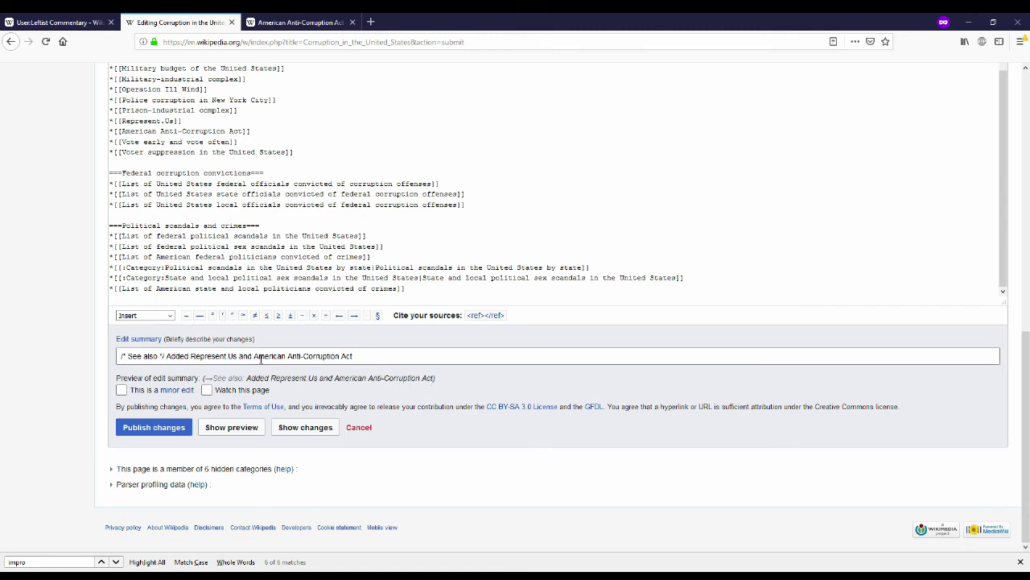
click(258, 357)
text([[)
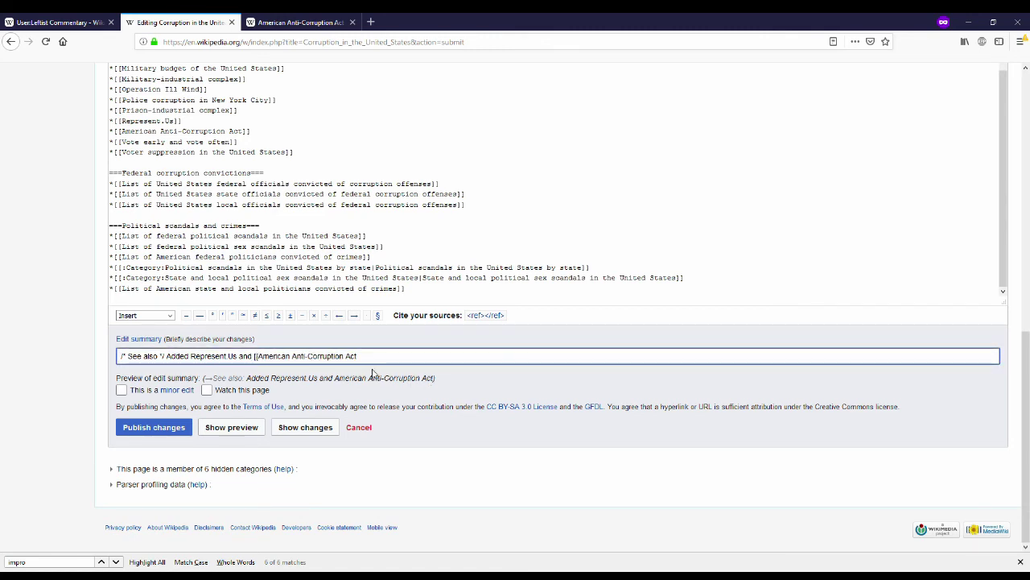
click(378, 363)
click(191, 357)
text([[)
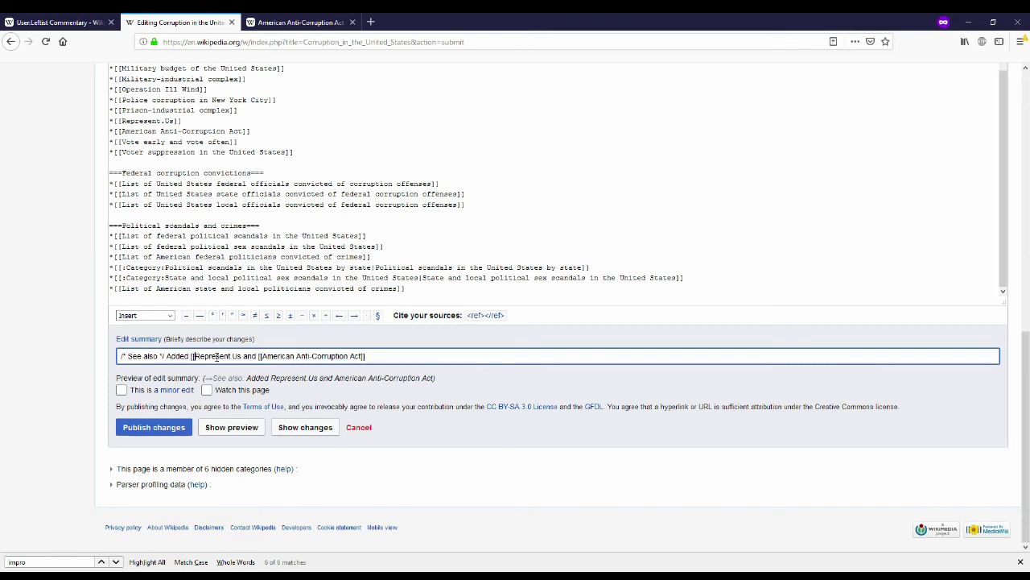
click(233, 358)
key(BackSpace)
click(242, 356)
text(]])
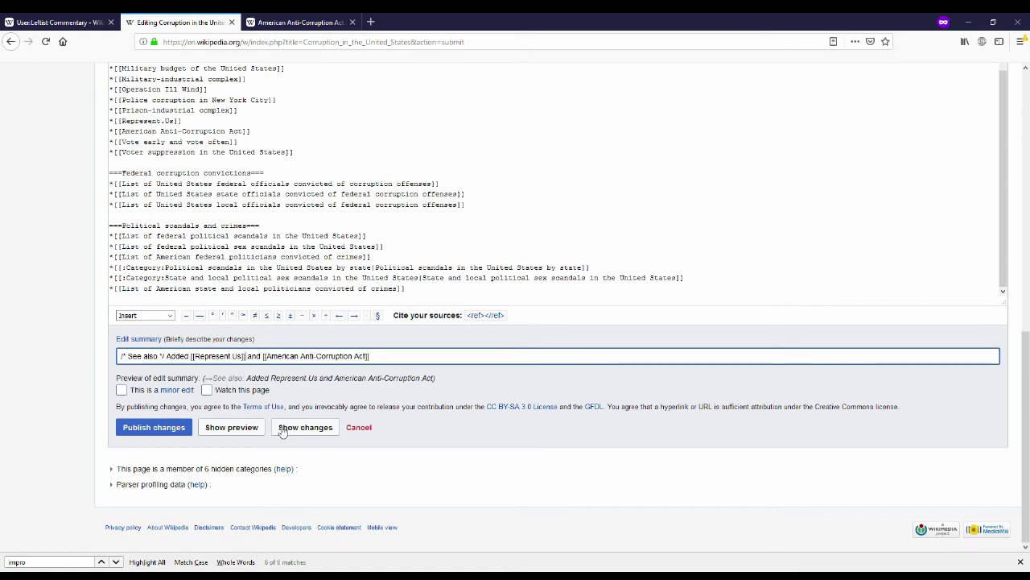
Preview the edit with the linked summary and tick Watch this page.
click(249, 427)
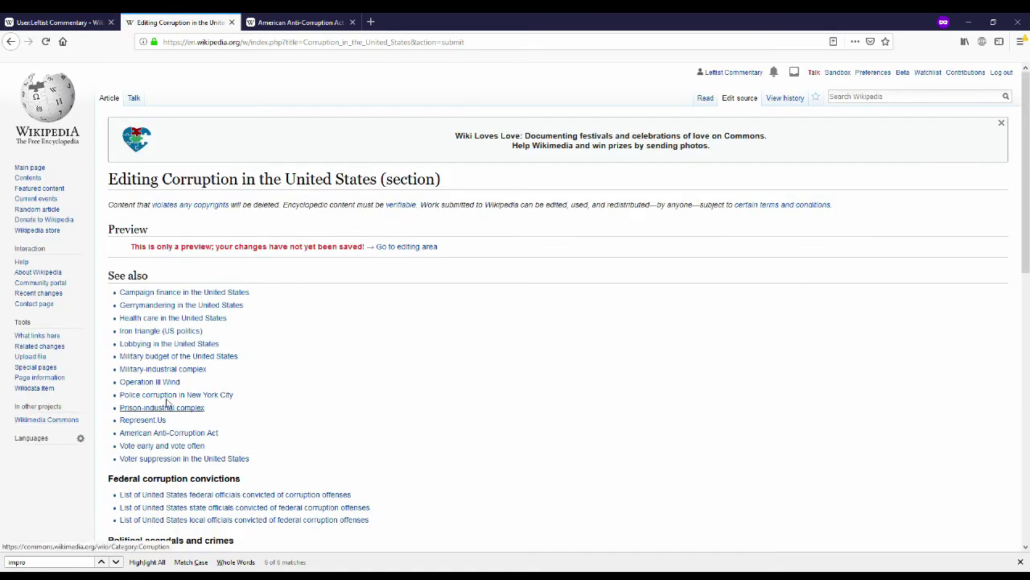
scroll(67, 399, down, 4)
scroll(67, 398, down, 4)
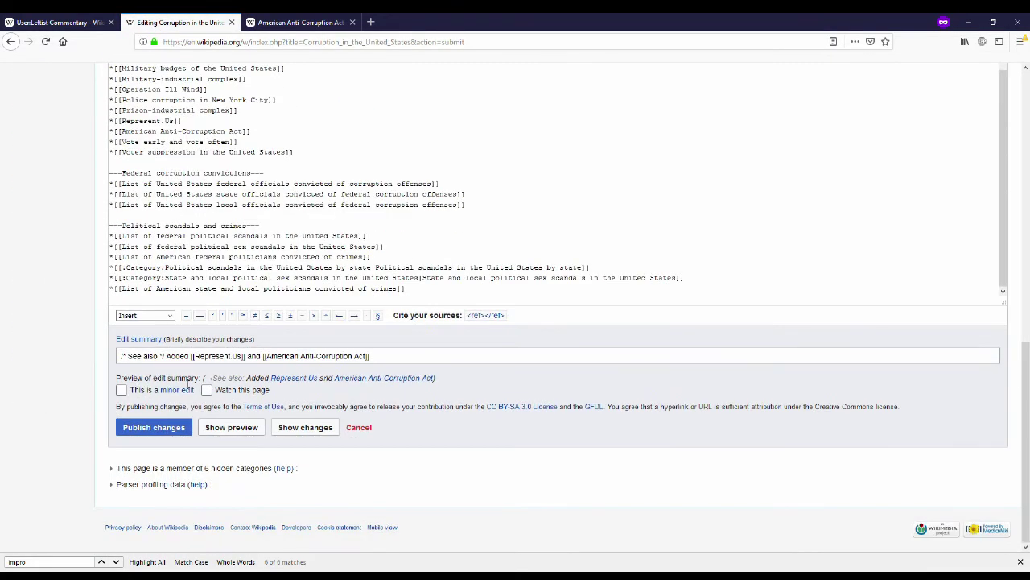
drag(248, 378, 433, 382)
click(464, 379)
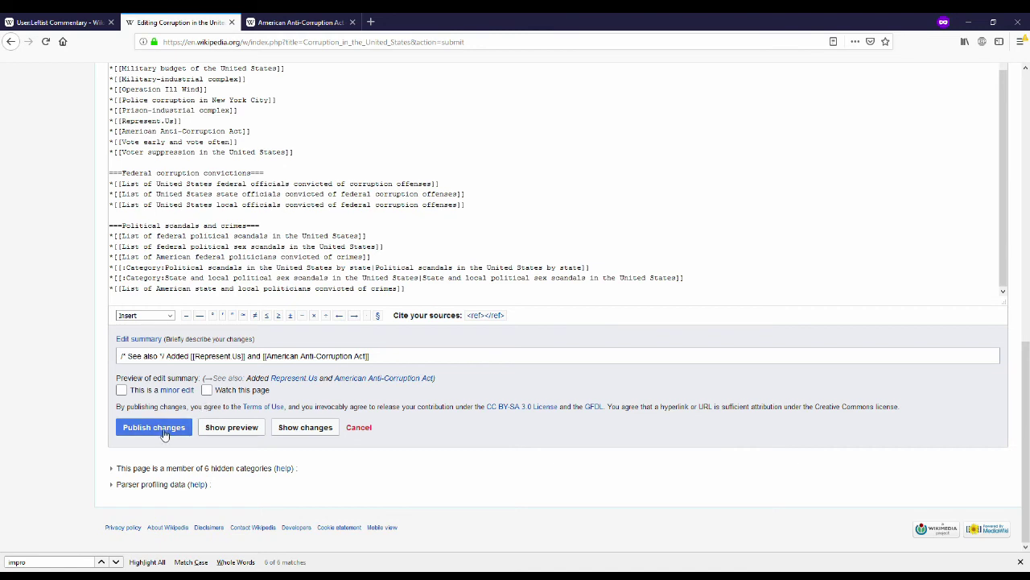
click(207, 390)
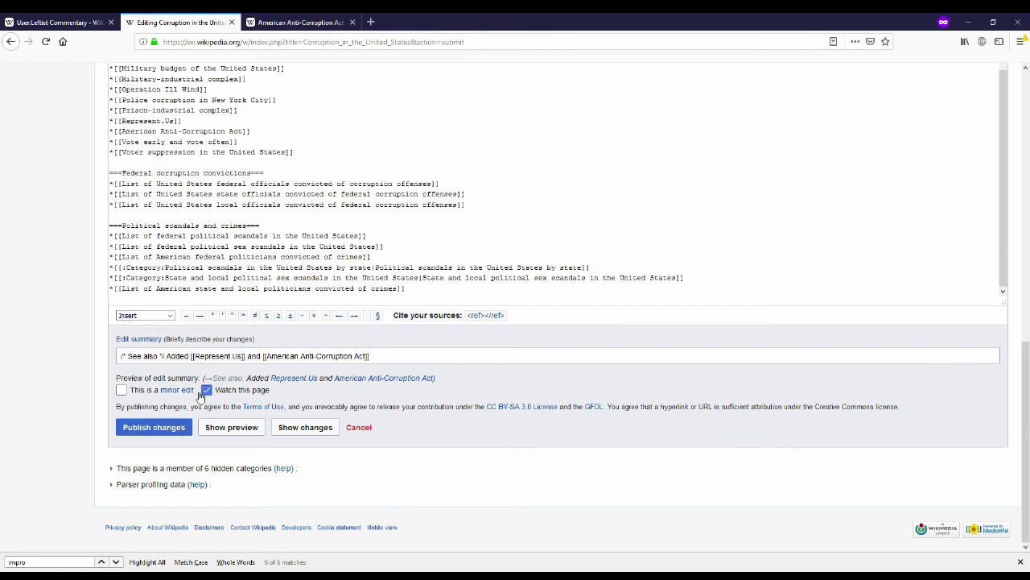
Publish the See also changes and check the two new entries in the saved article.
click(161, 429)
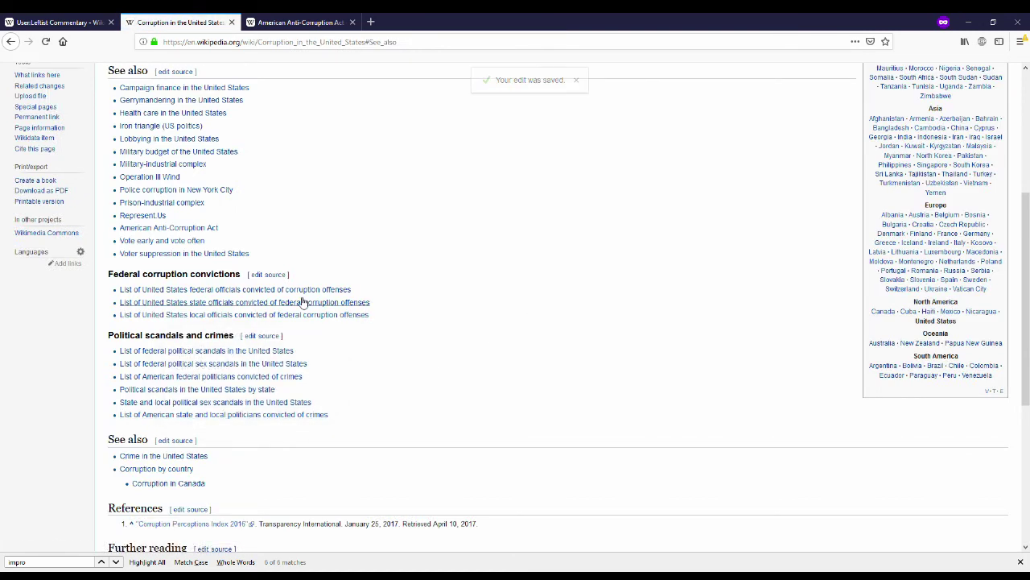
drag(251, 233, 120, 213)
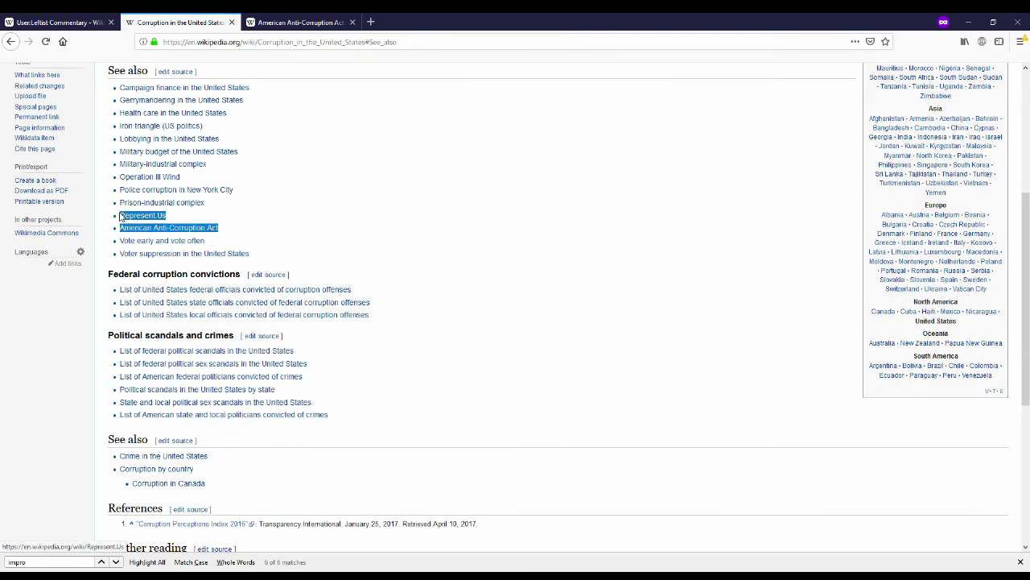
click(415, 248)
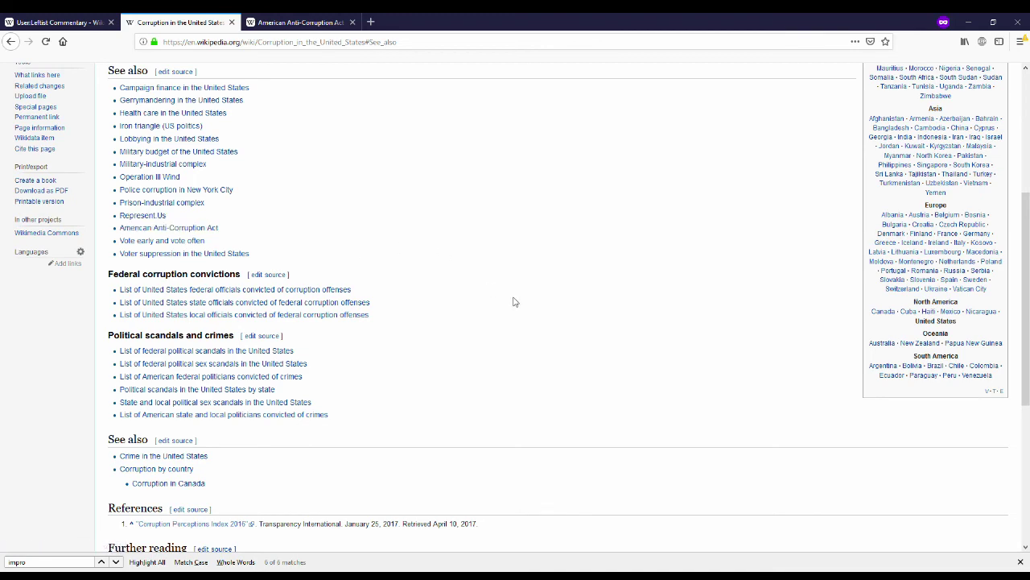
scroll(515, 302, up, 5)
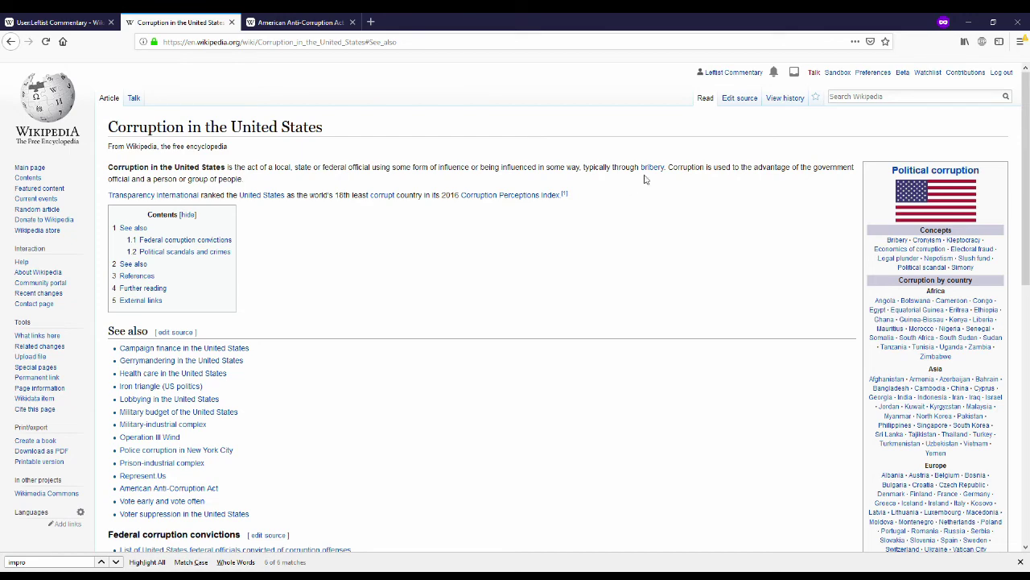
click(785, 98)
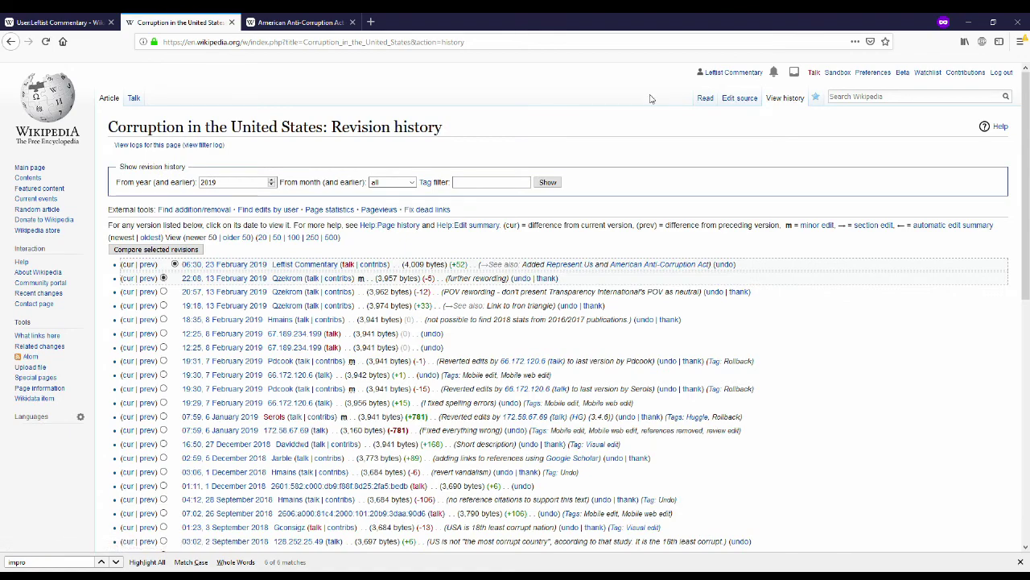
Scroll through the revision history to inspect the latest See also revision entry.
scroll(618, 111, down, 1)
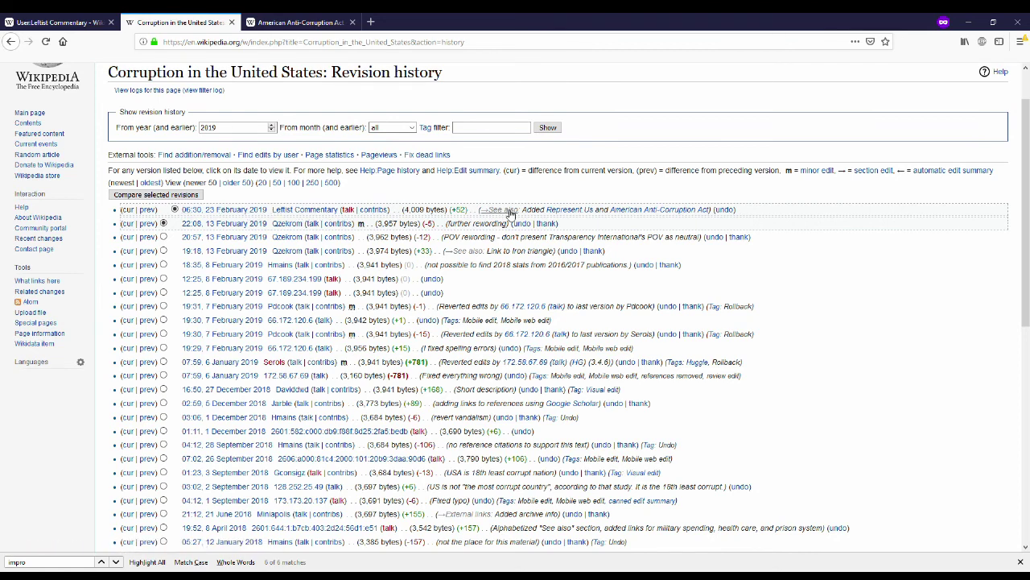
mouse_move(561, 214)
scroll(471, 186, up, 2)
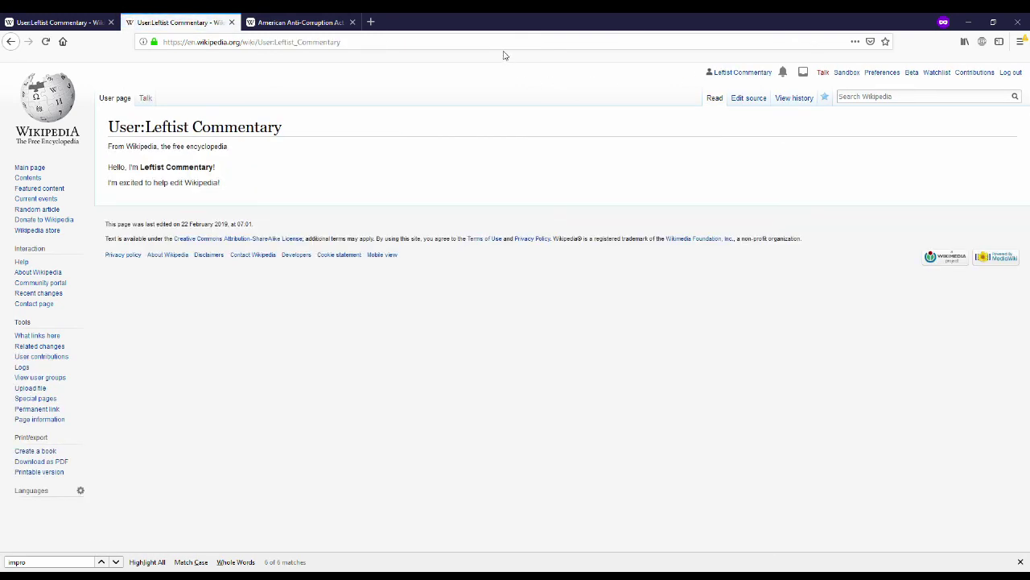
Open the account's Contributions page listing the article, sandbox and user page edits.
click(975, 72)
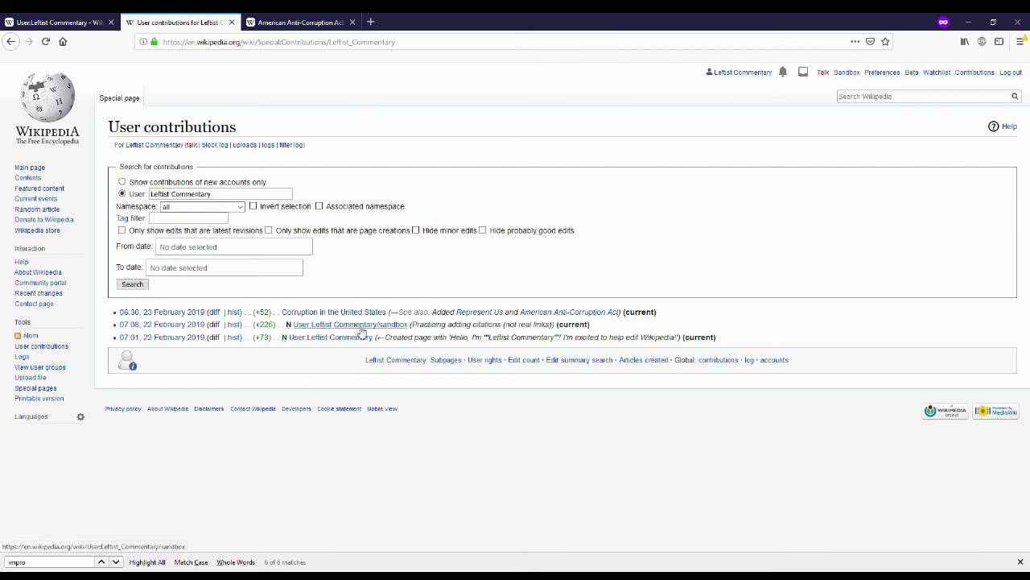
mouse_move(306, 317)
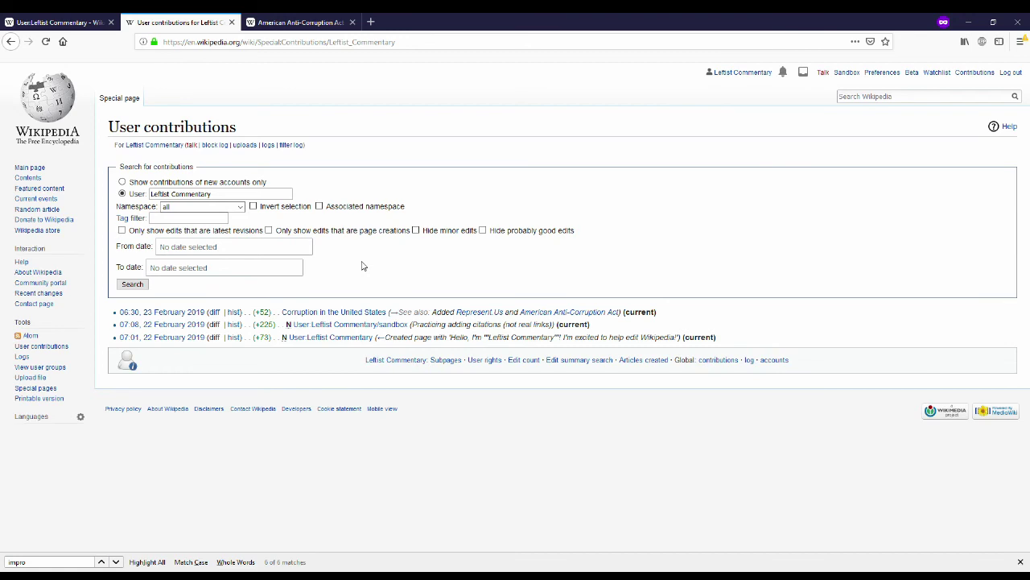
View the See also edit's diff, then step back to the 20:57–22:08 previous-edit diff.
click(214, 312)
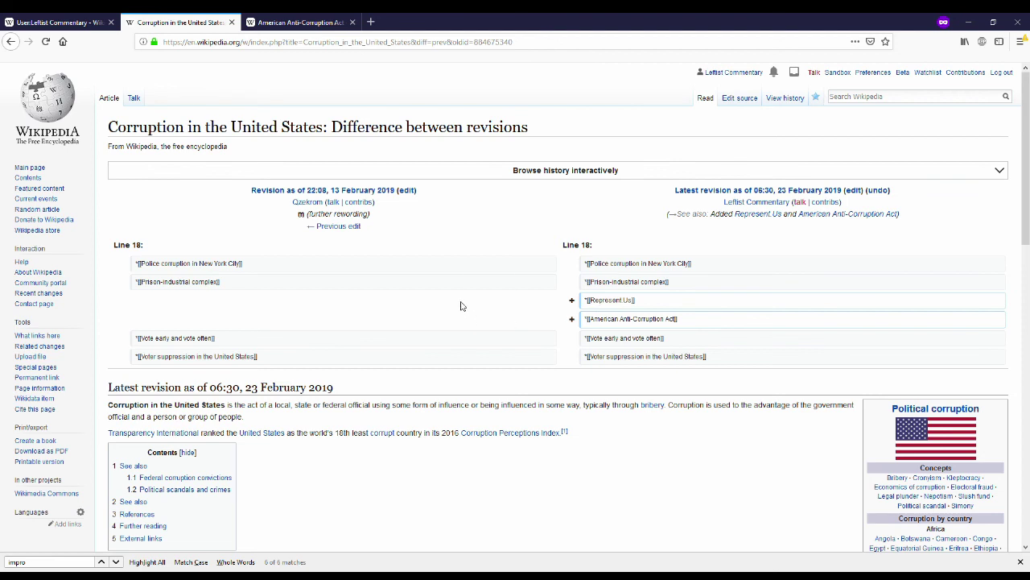
click(348, 232)
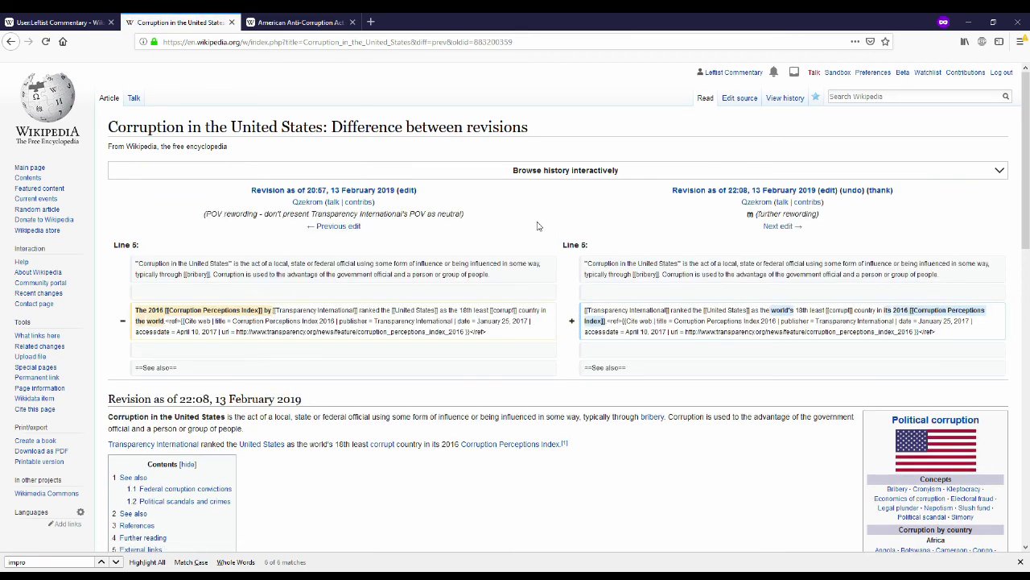
scroll(539, 223, down, 1)
drag(785, 165, 815, 168)
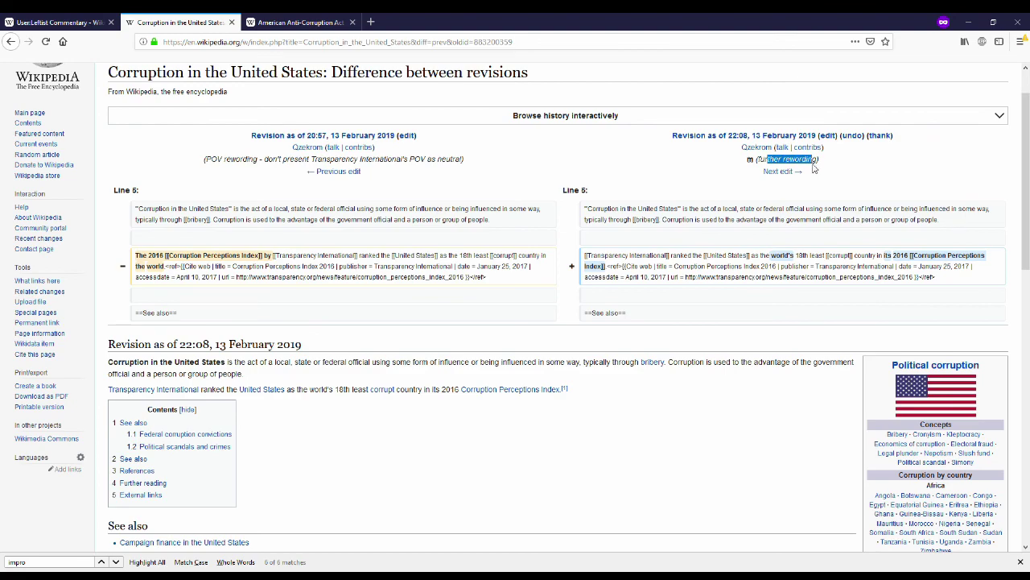
click(684, 171)
scroll(642, 185, down, 3)
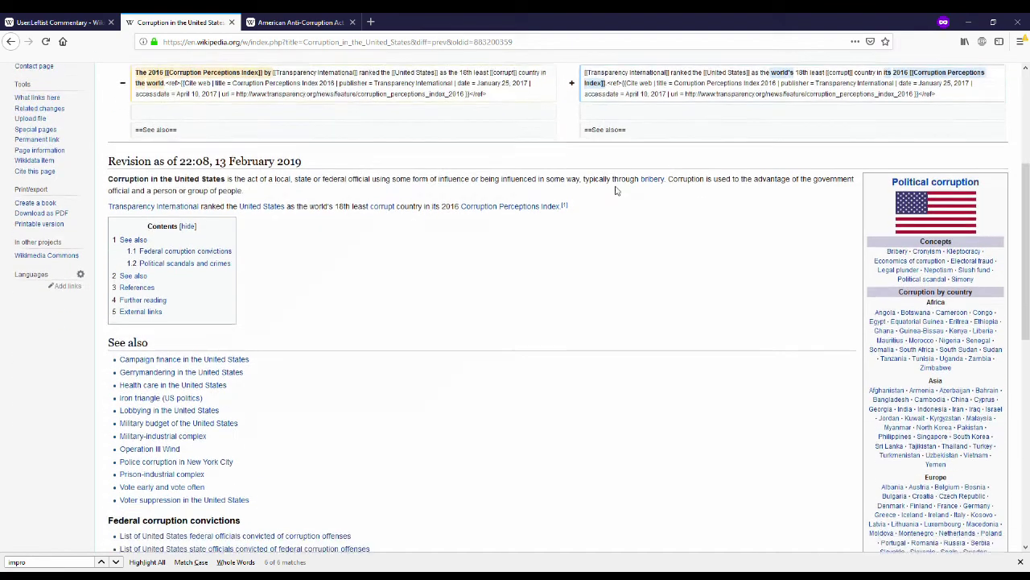
scroll(616, 190, down, 1)
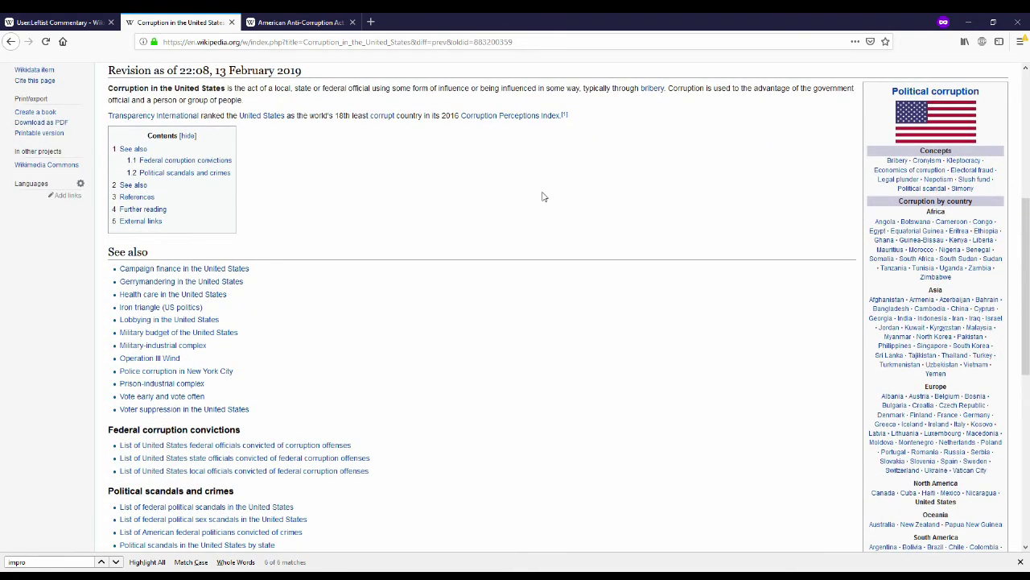
scroll(543, 197, down, 1)
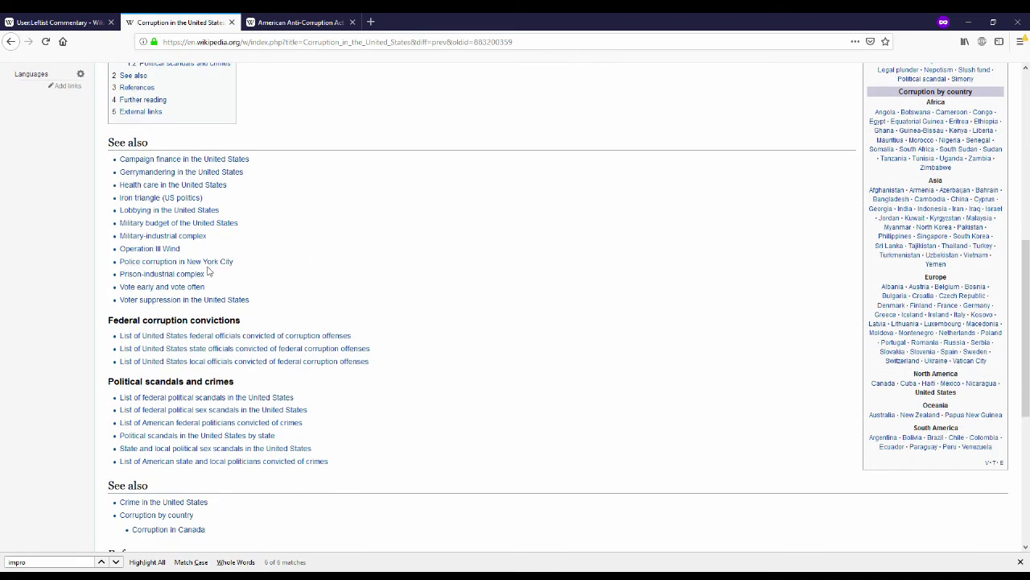
scroll(523, 252, up, 1)
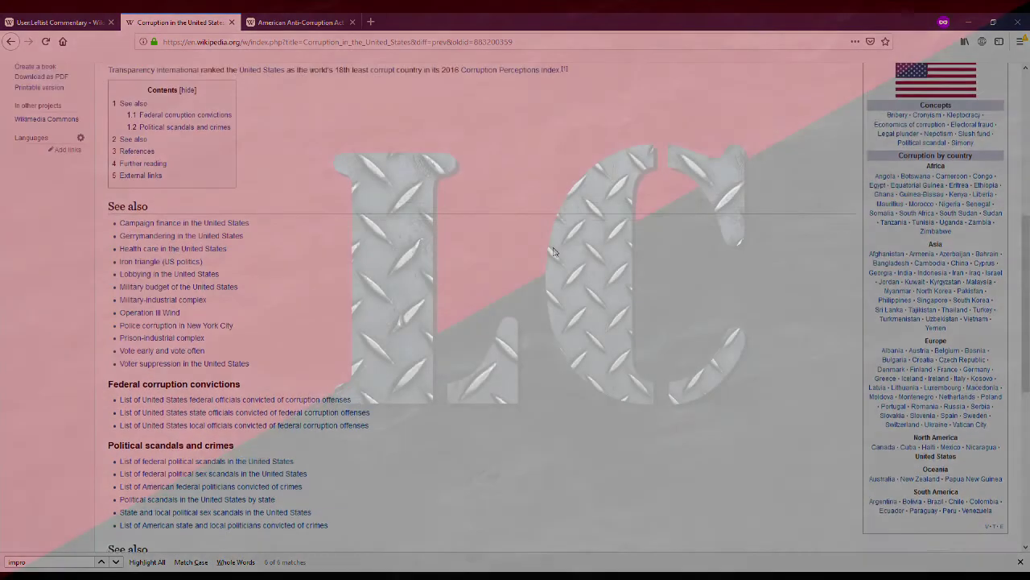